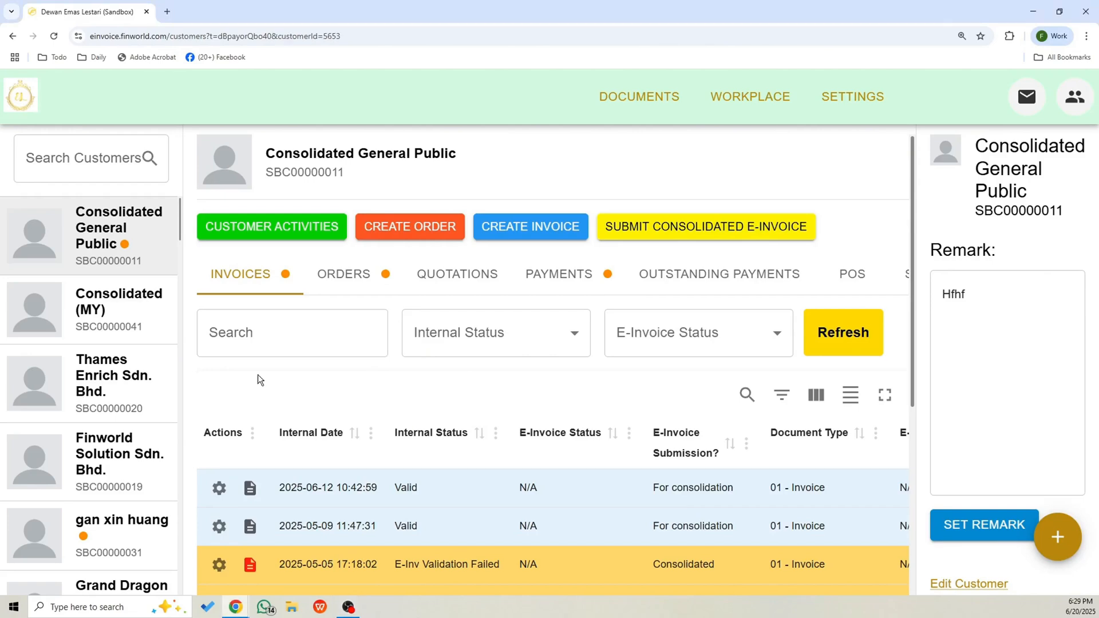
pyautogui.scroll(-5, 555, 445)
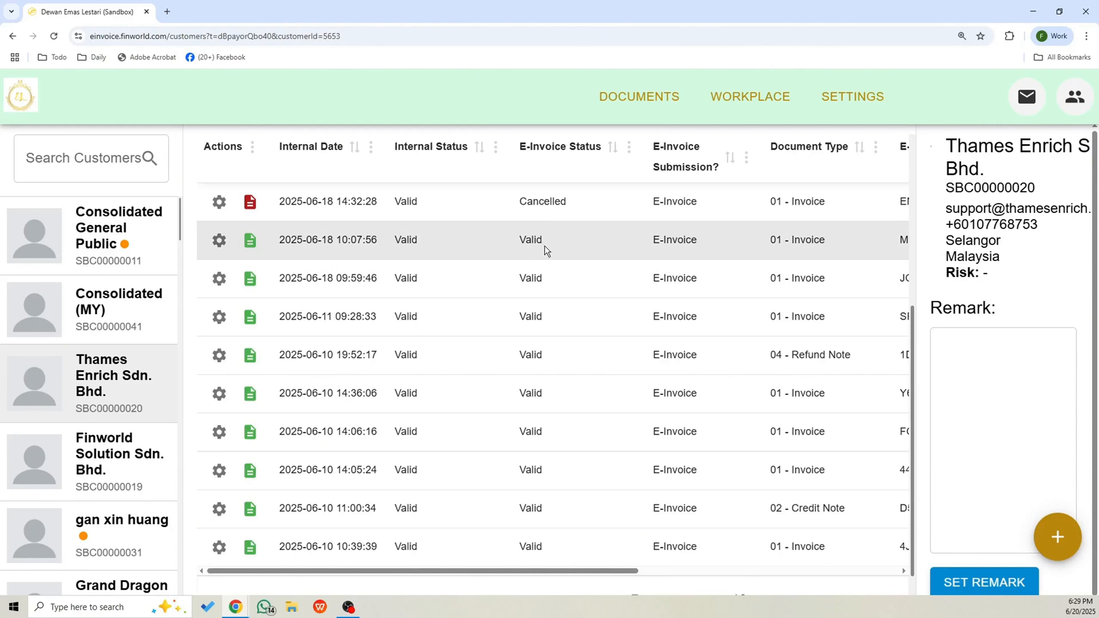
pyautogui.click(251, 242)
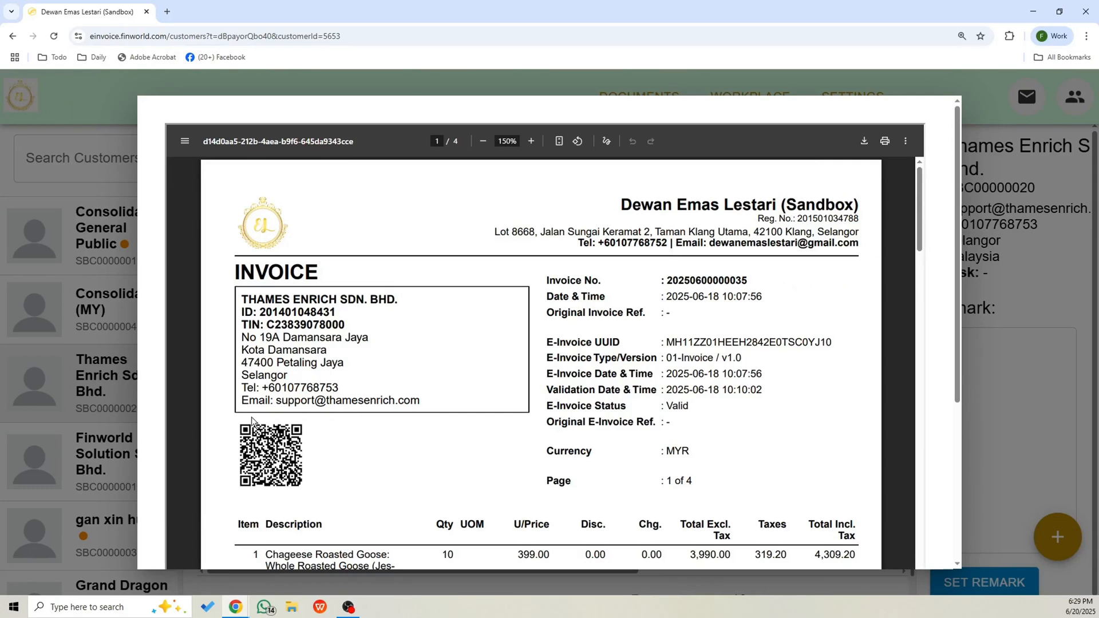
pyautogui.moveTo(660, 405); pyautogui.dragTo(691, 406)
pyautogui.scroll(-3, 786, 359)
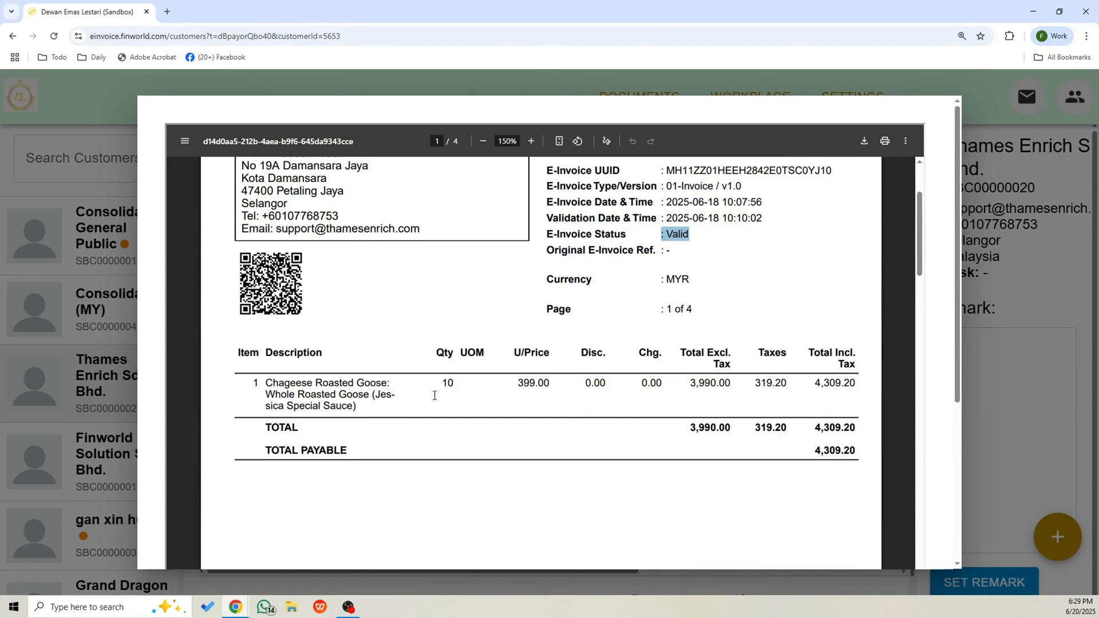
pyautogui.click(1021, 267)
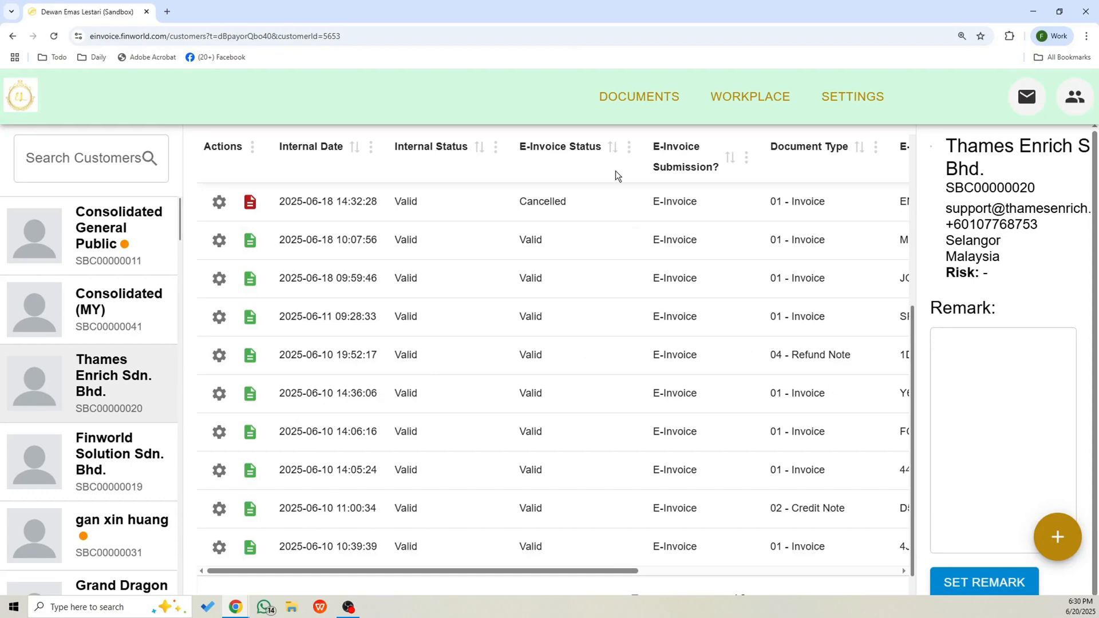
# Open the Customer E-Invoice documents list and look through the available invoice entries.
pyautogui.click(662, 100)
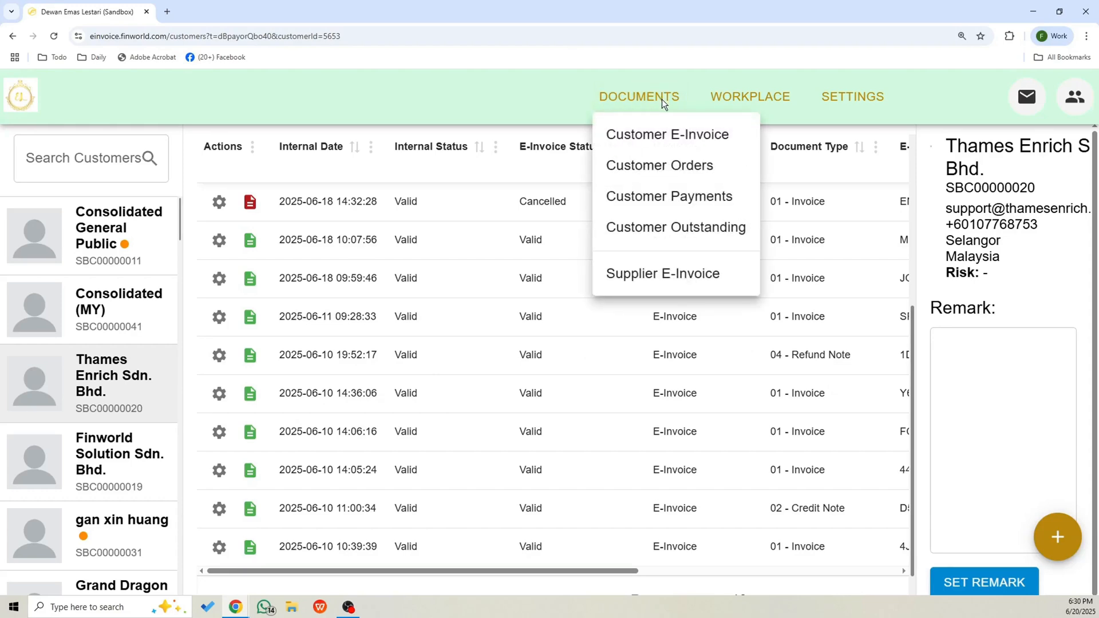
pyautogui.click(674, 140)
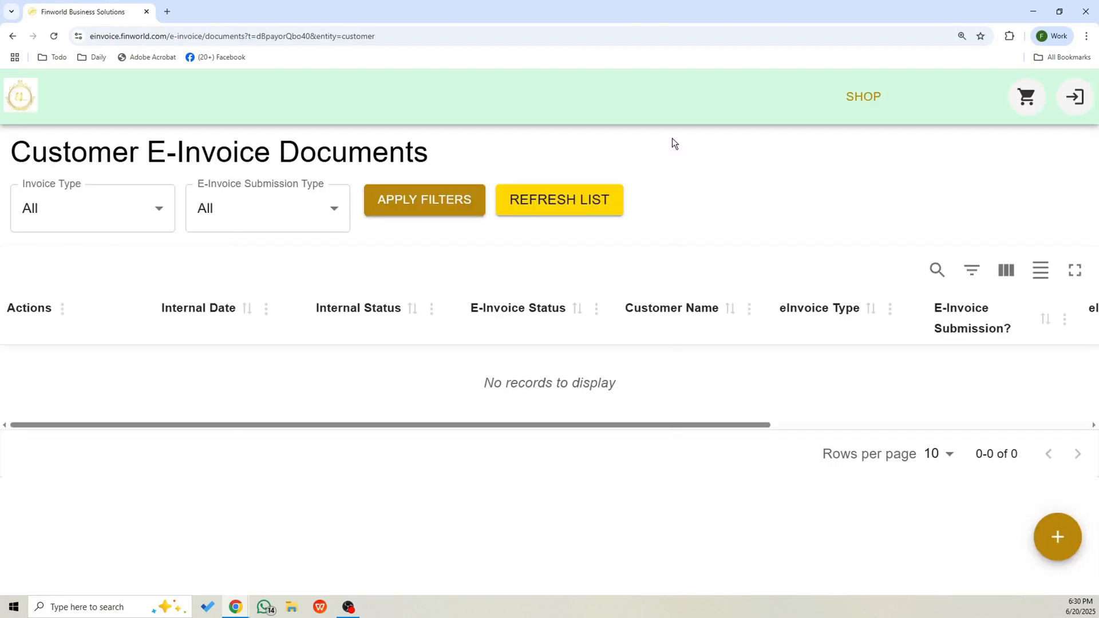
pyautogui.scroll(-4, 401, 344)
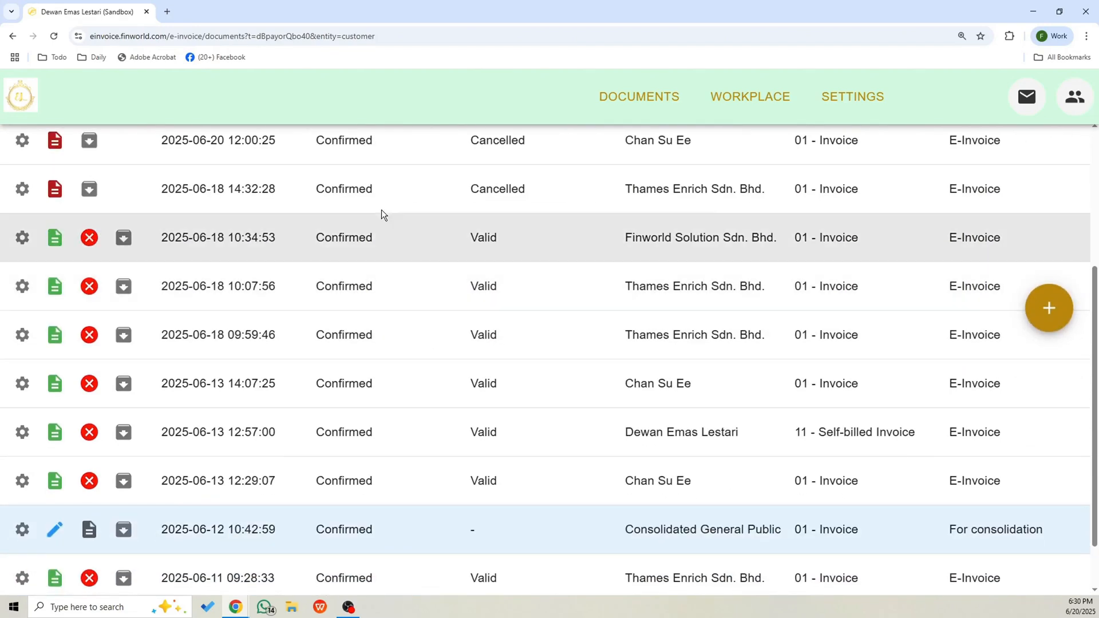
pyautogui.scroll(2, 77, 250)
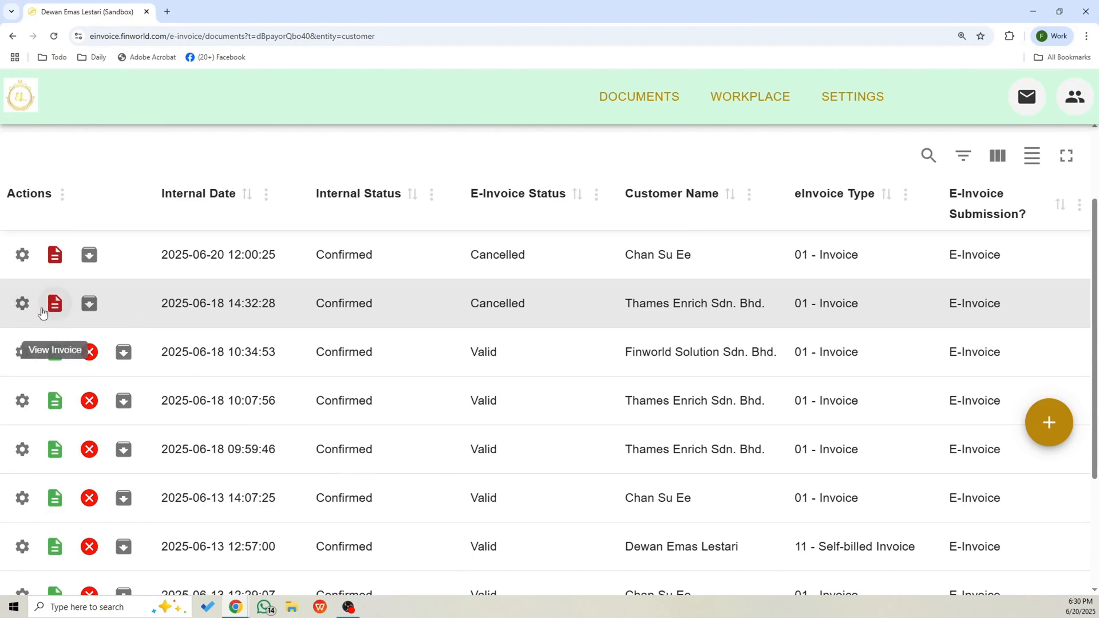
pyautogui.scroll(-3, 103, 367)
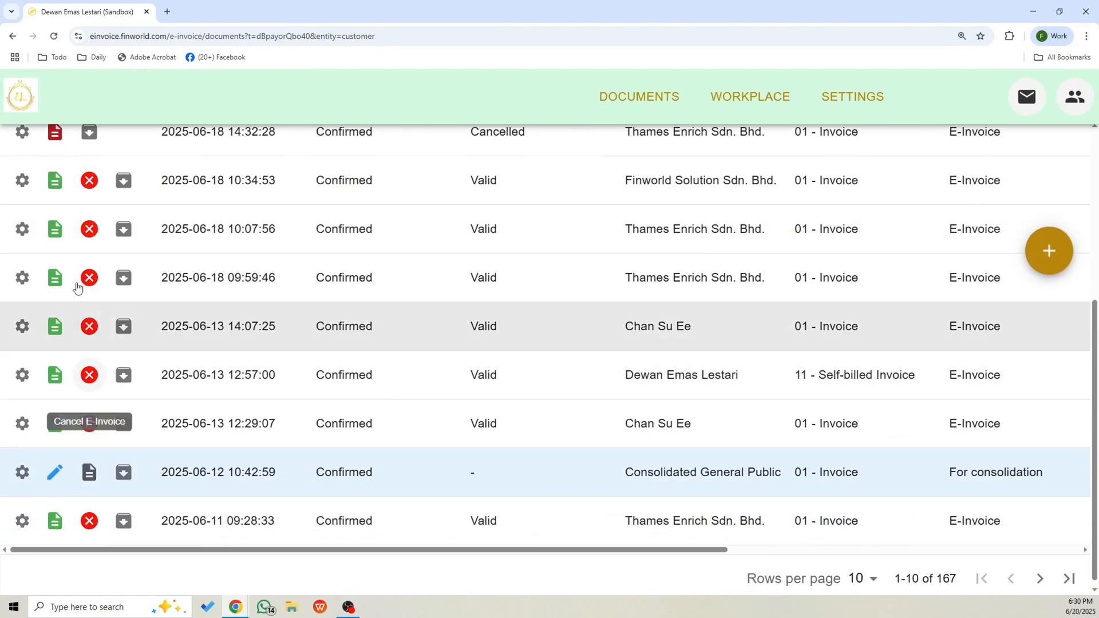
pyautogui.scroll(2, 78, 288)
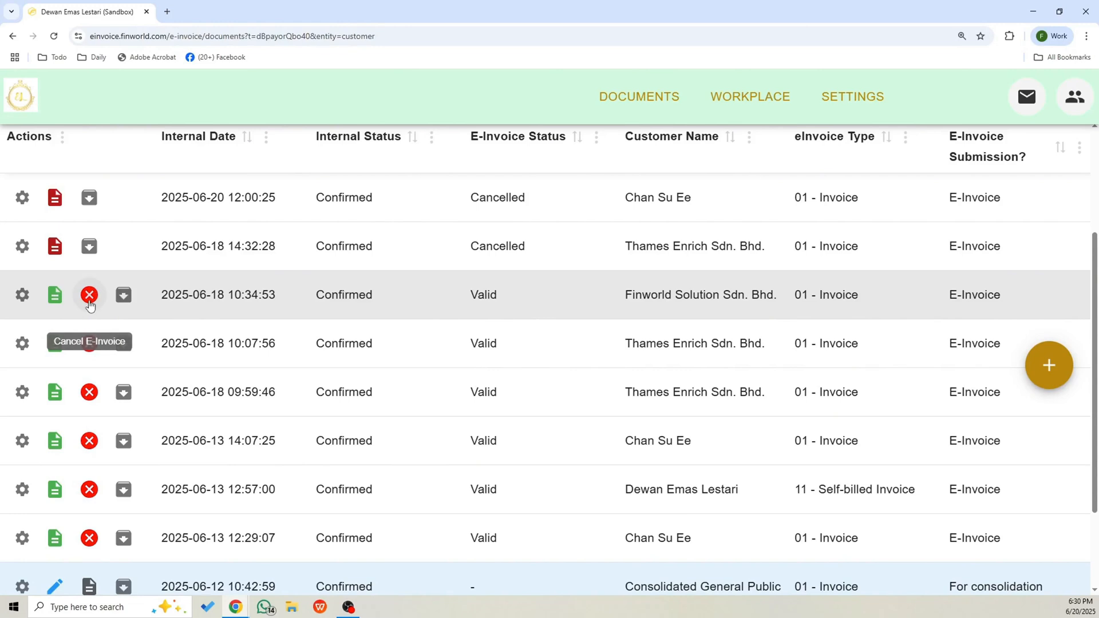
pyautogui.click(90, 296)
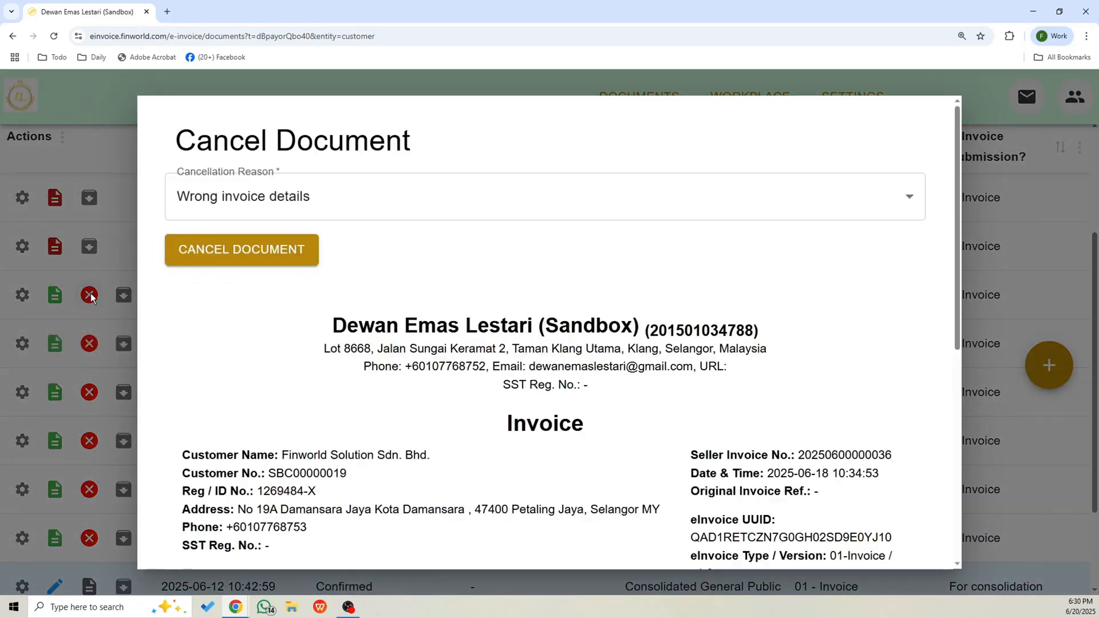
pyautogui.click(353, 197)
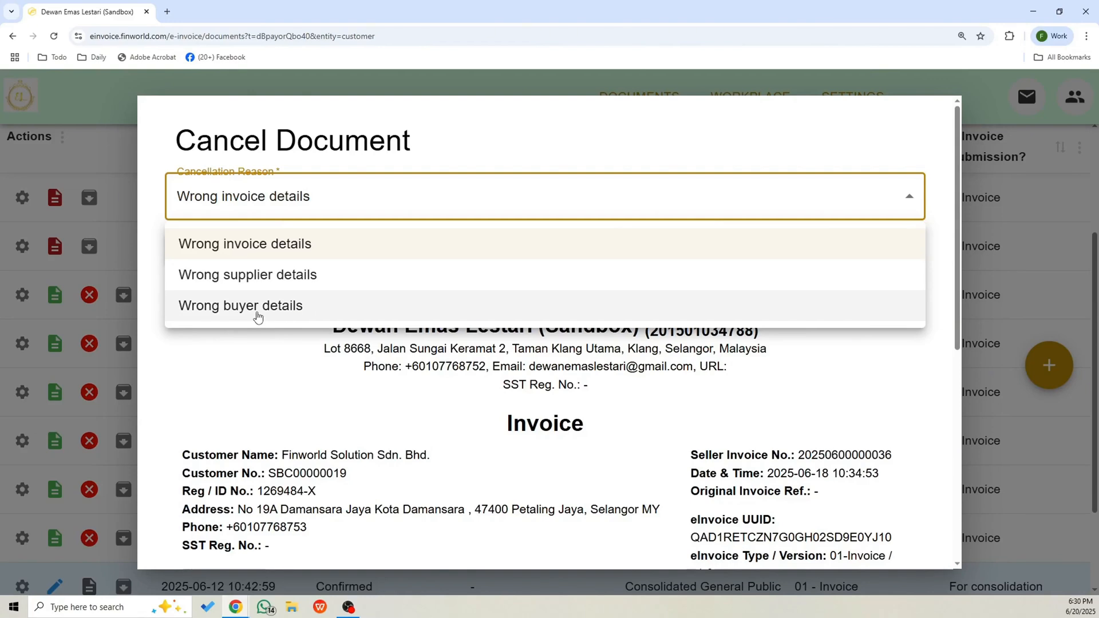
pyautogui.click(262, 254)
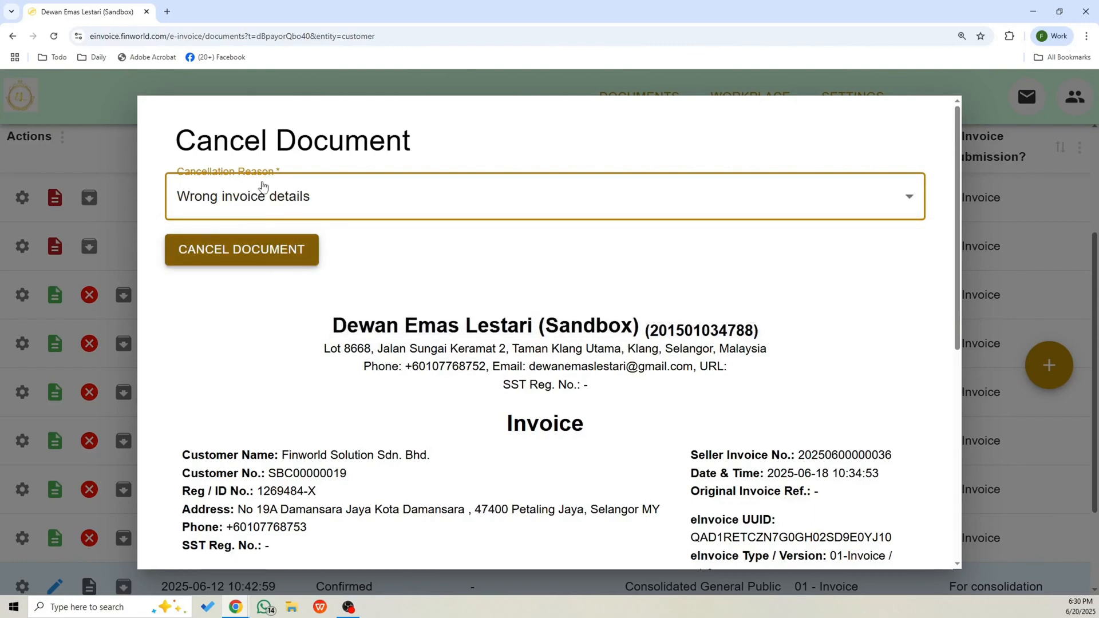
pyautogui.click(247, 255)
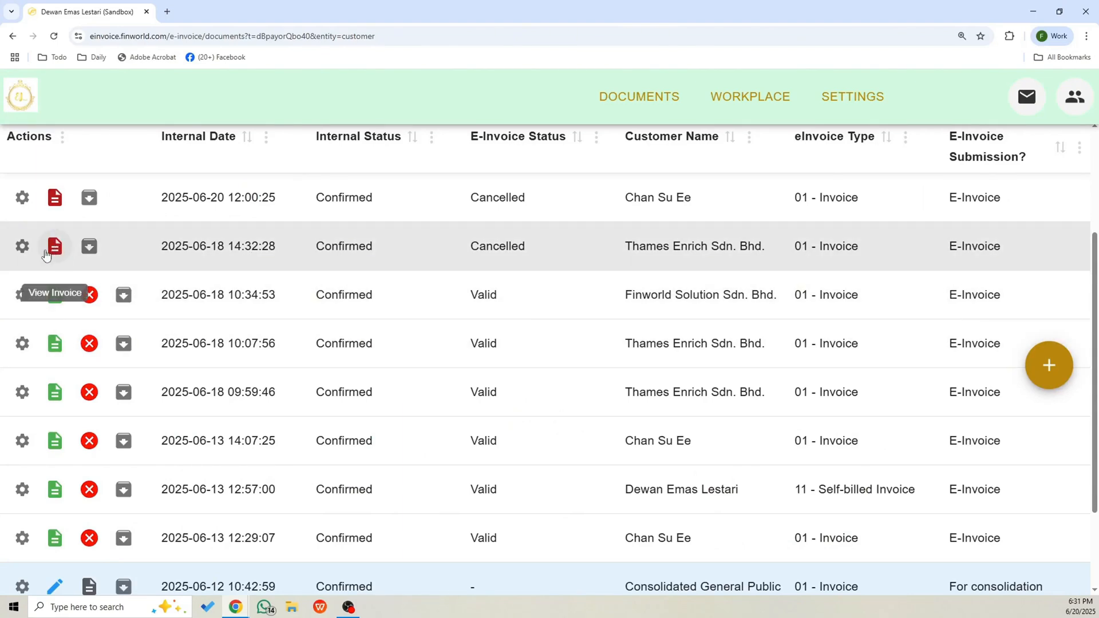
pyautogui.scroll(-2, 279, 439)
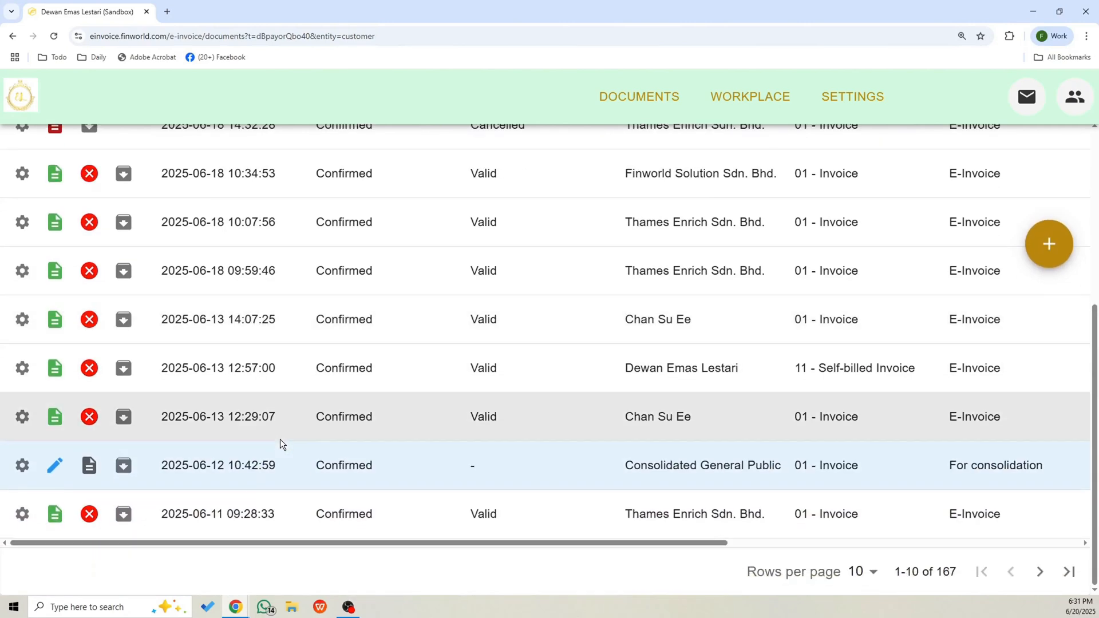
pyautogui.moveTo(577, 543); pyautogui.dragTo(64, 525)
pyautogui.click(88, 514)
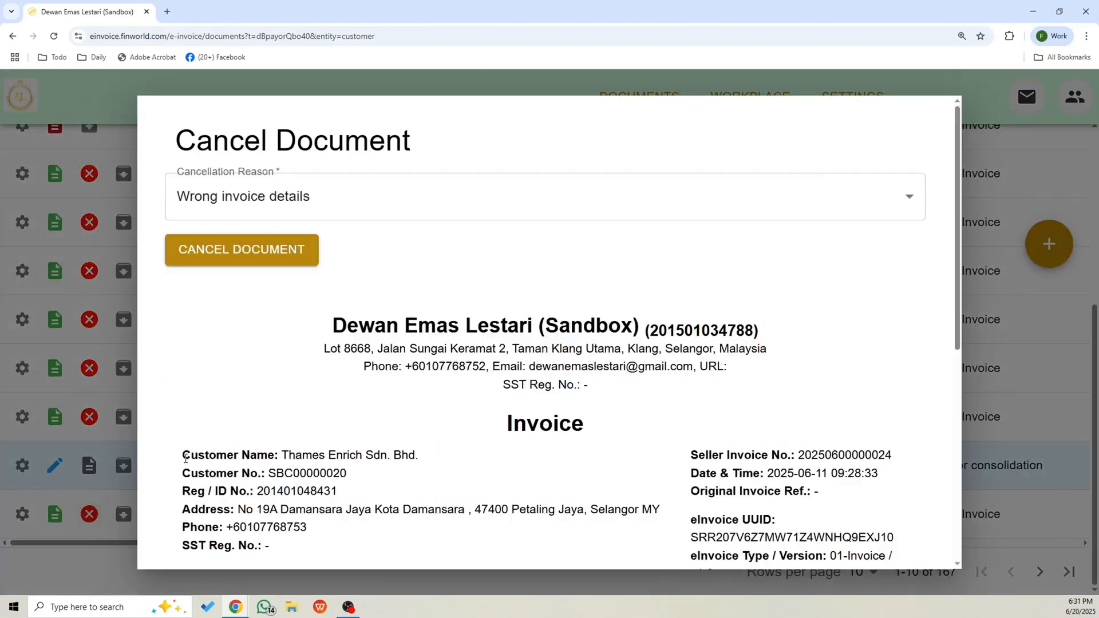
pyautogui.click(279, 254)
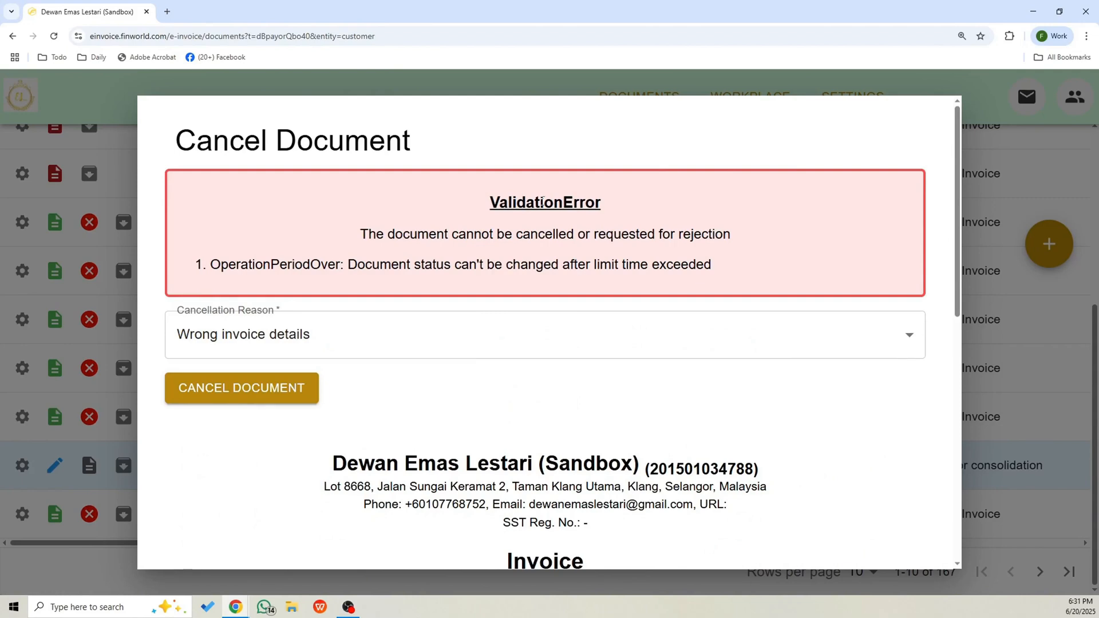
pyautogui.moveTo(499, 204); pyautogui.dragTo(564, 203)
pyautogui.click(607, 202)
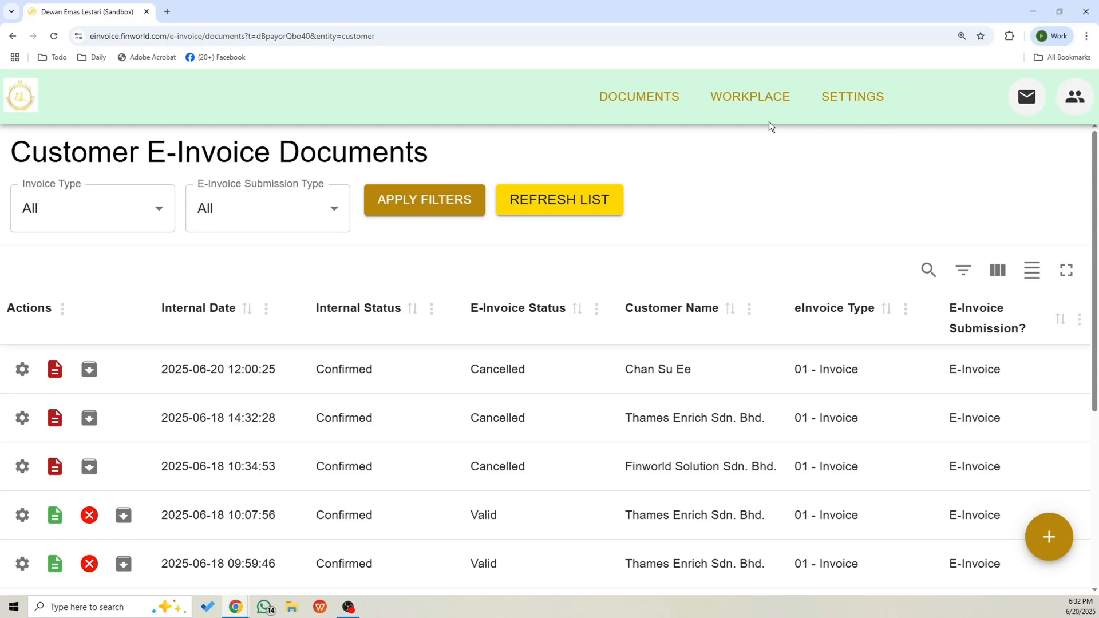
# Start a new order for the customer Thames Enrich Sdn. Bhd. from the Customers workplace.
pyautogui.click(767, 99)
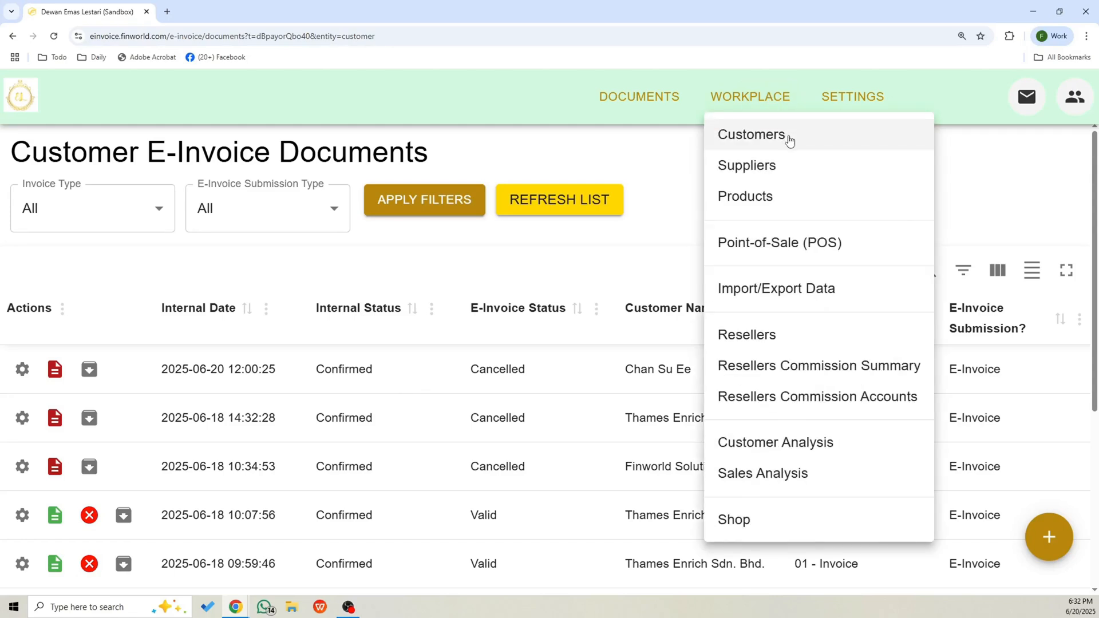
pyautogui.click(788, 135)
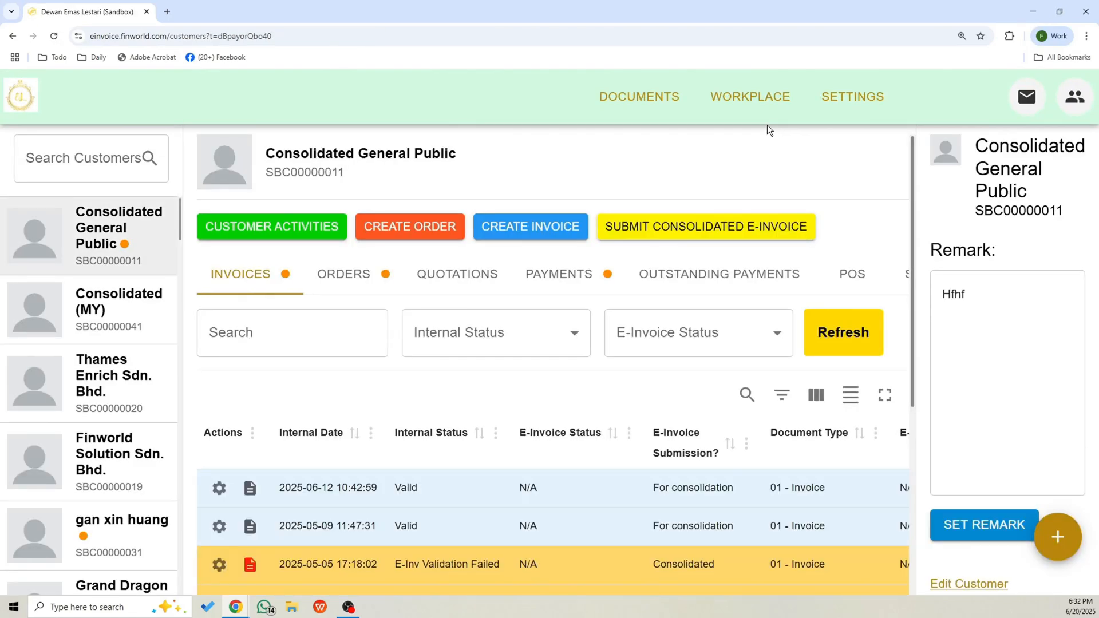
pyautogui.click(86, 387)
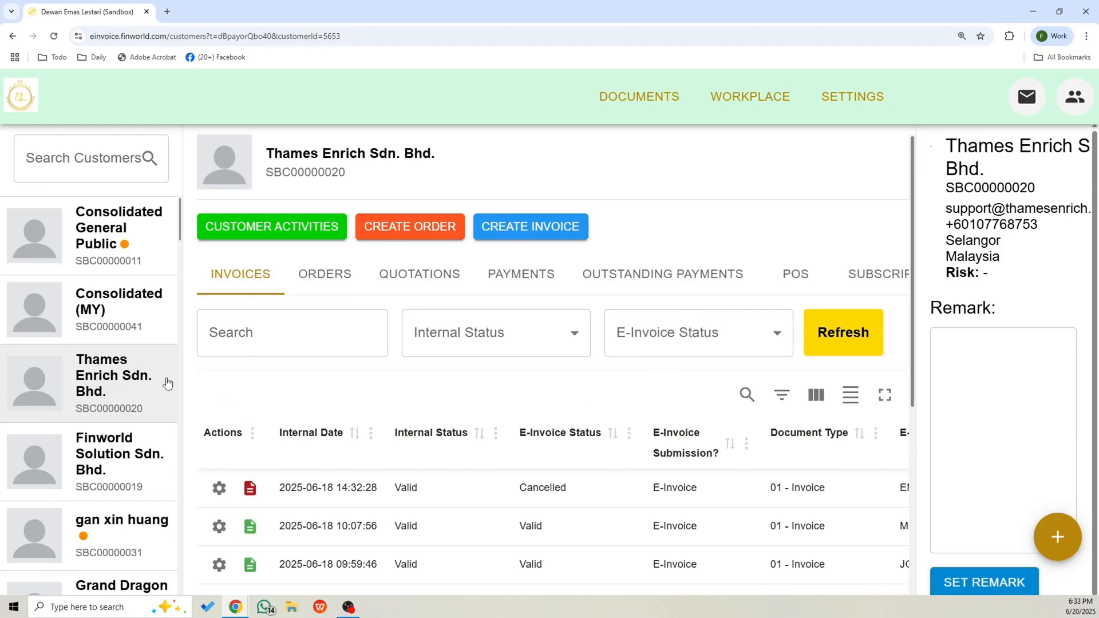
pyautogui.click(395, 235)
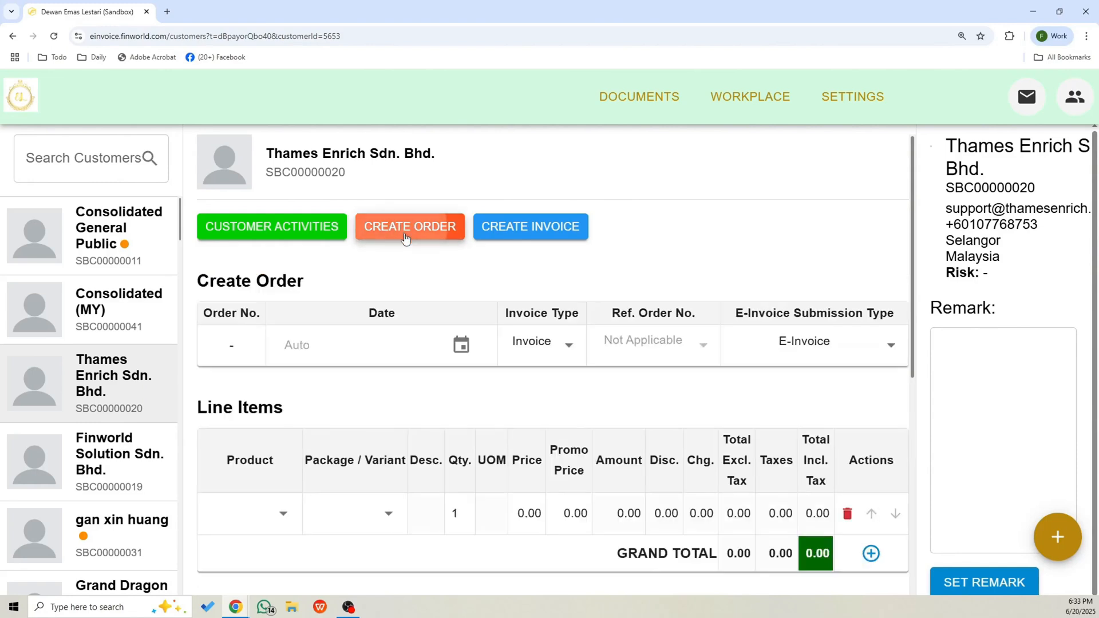
# Set the new order's invoice type to Credit Note.
pyautogui.scroll(-2, 741, 297)
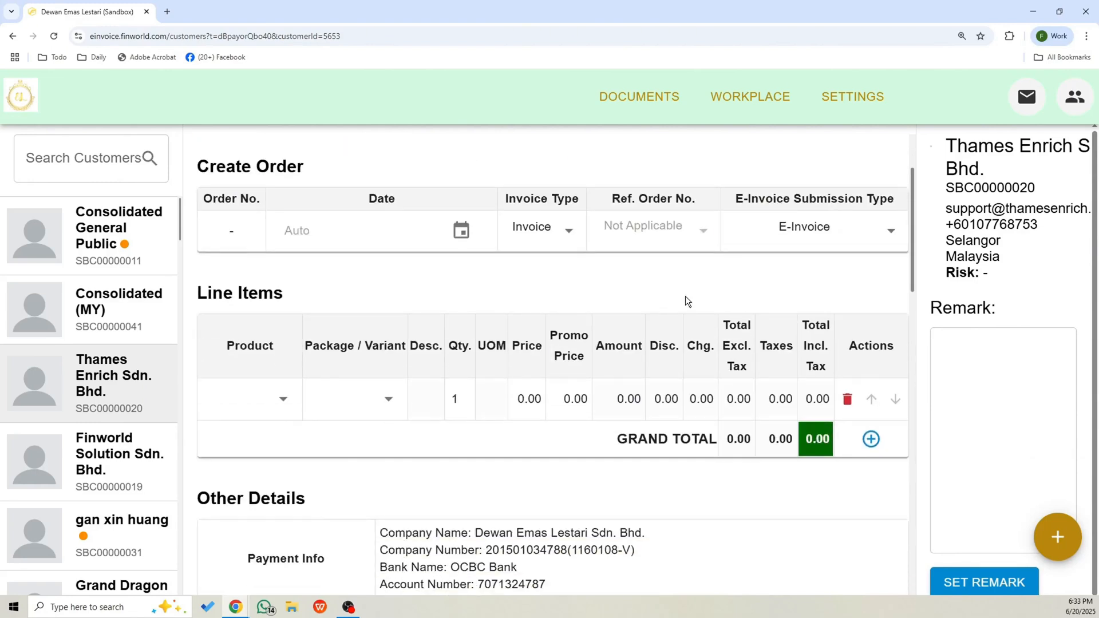
pyautogui.moveTo(511, 199); pyautogui.dragTo(574, 199)
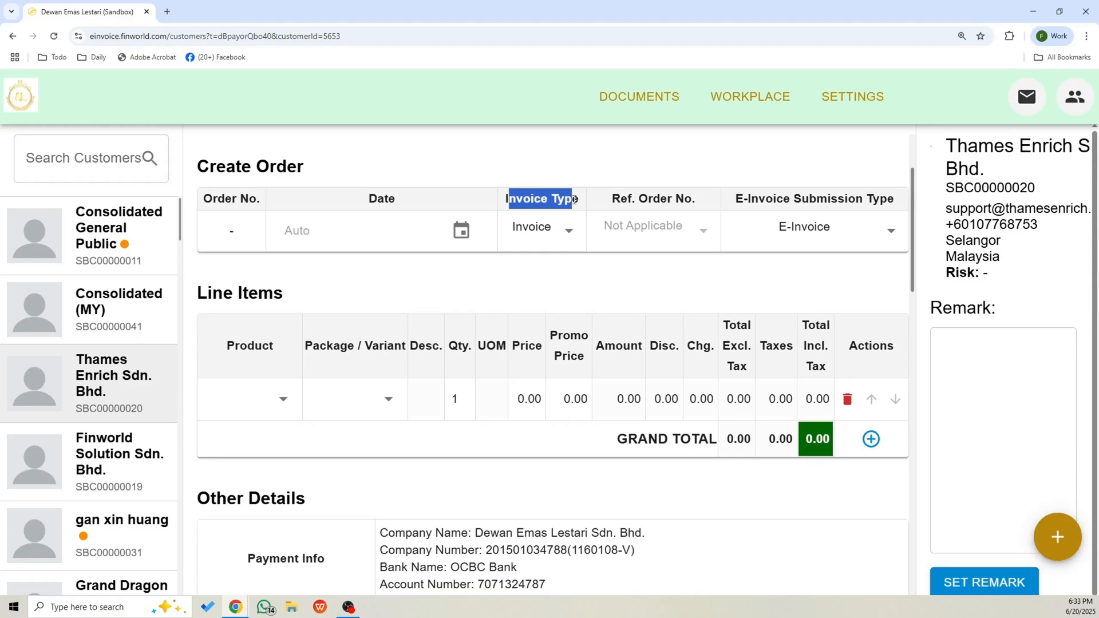
pyautogui.click(568, 234)
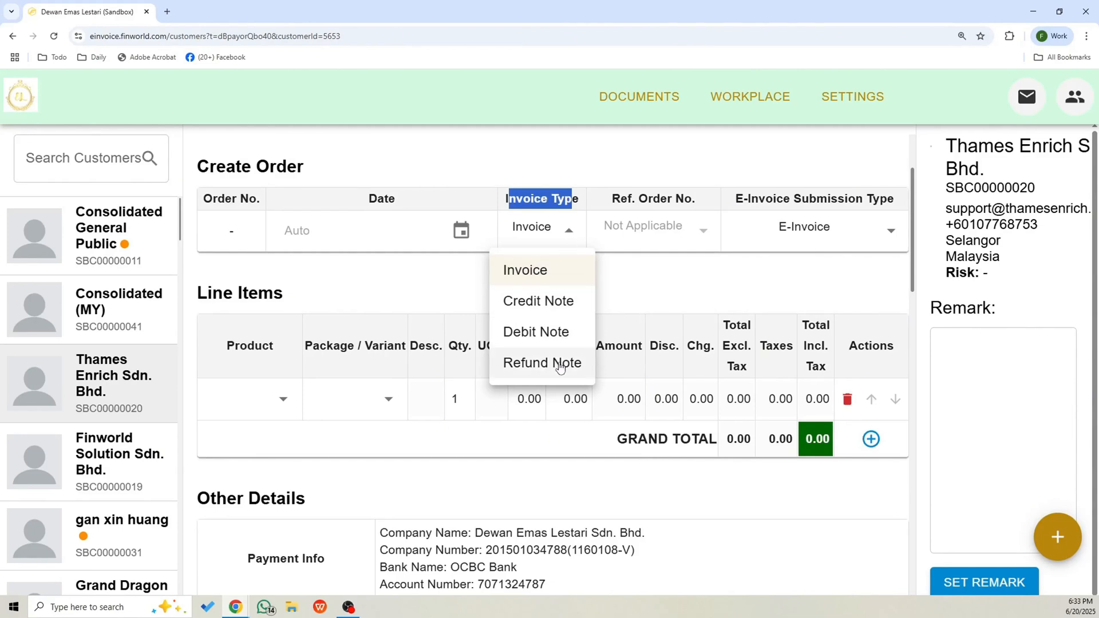
pyautogui.click(556, 317)
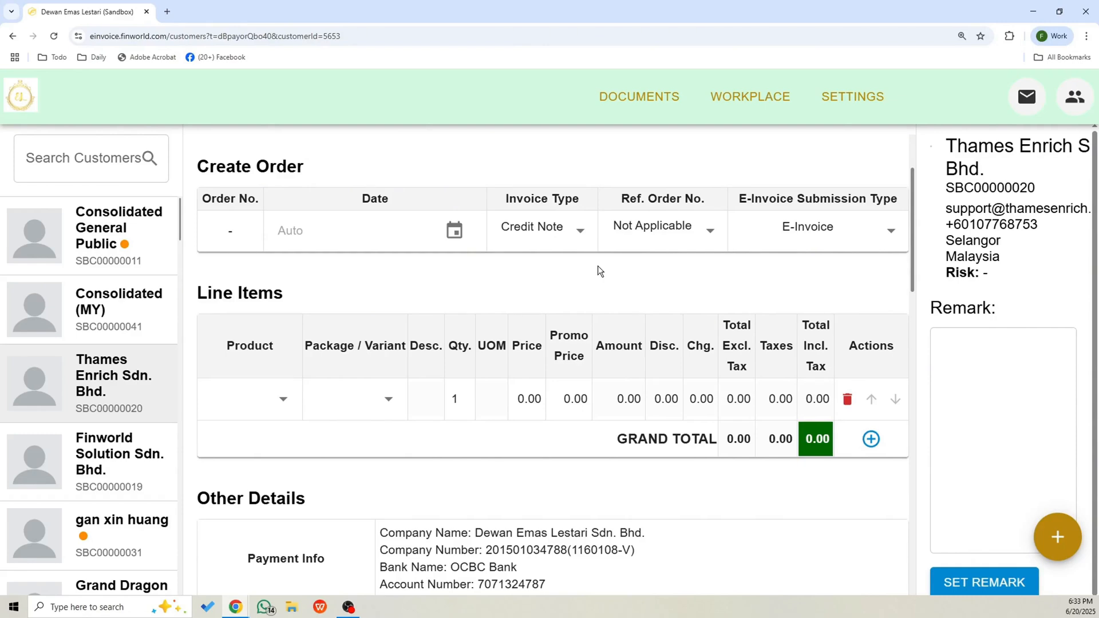
pyautogui.moveTo(631, 199)
pyautogui.mouseDown()
pyautogui.moveTo(665, 199)
pyautogui.moveTo(623, 199)
pyautogui.moveTo(650, 199)
pyautogui.mouseUp()
pyautogui.click(711, 235)
pyautogui.scroll(-4, 697, 247)
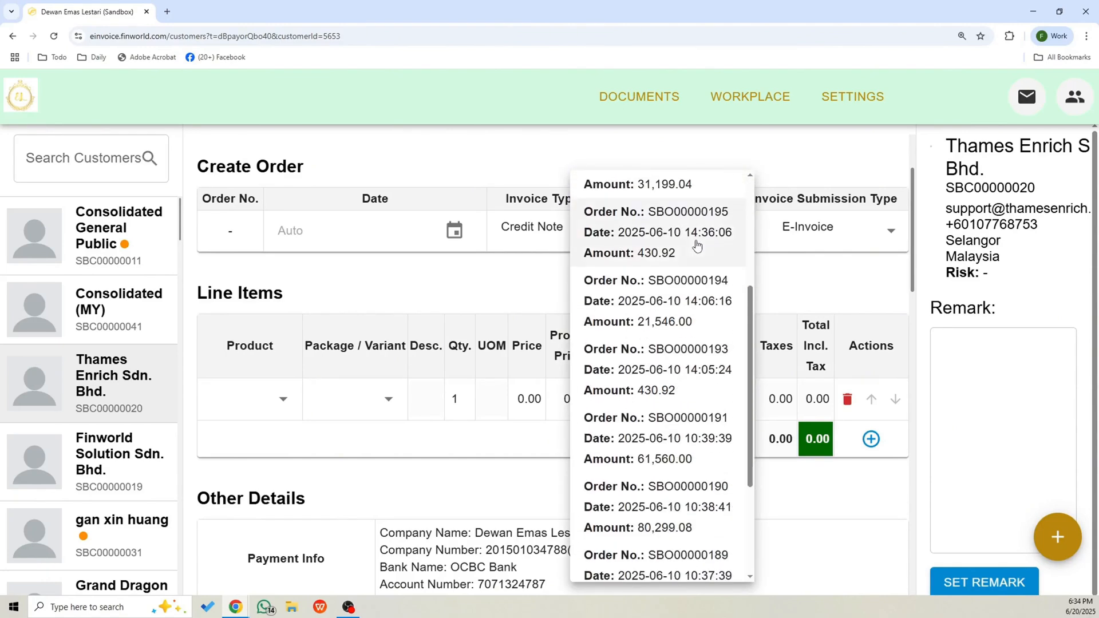
pyautogui.scroll(-3, 697, 246)
pyautogui.scroll(6, 706, 349)
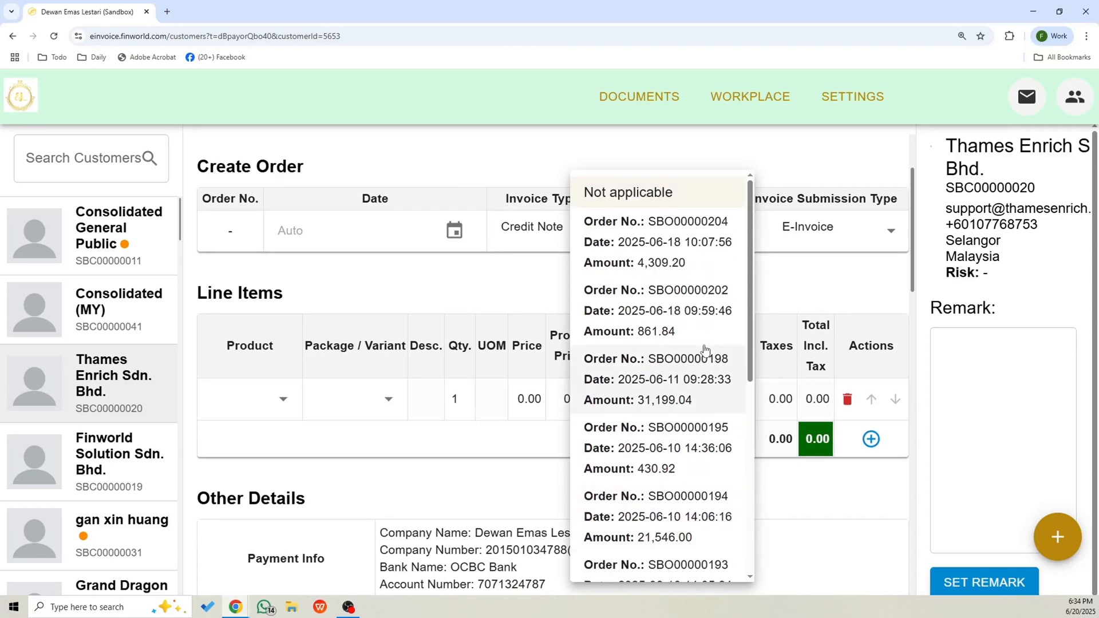
pyautogui.click(677, 246)
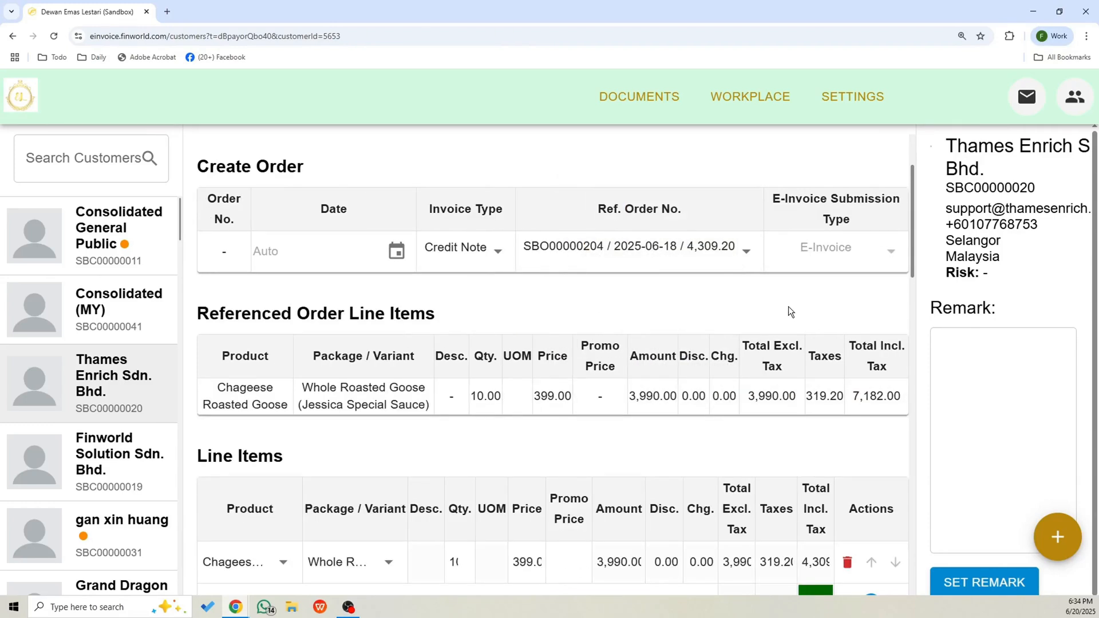
# Set the Chageese Roasted Goose line item's quantity to -10 and create the credit note order.
pyautogui.scroll(-5, 788, 307)
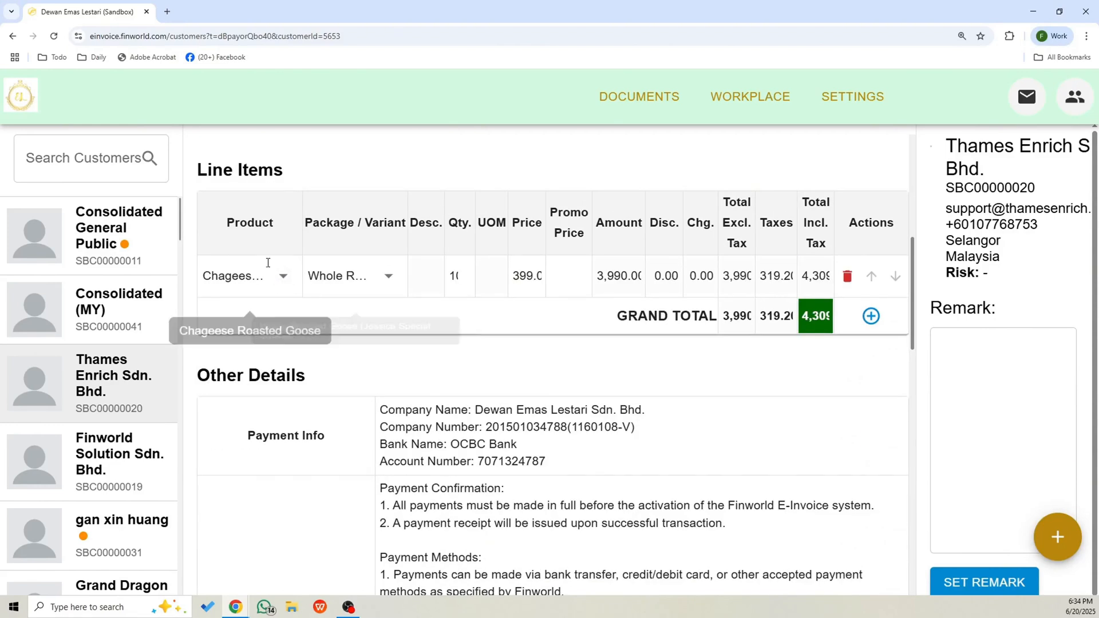
pyautogui.doubleClick(457, 275)
pyautogui.write('-10')
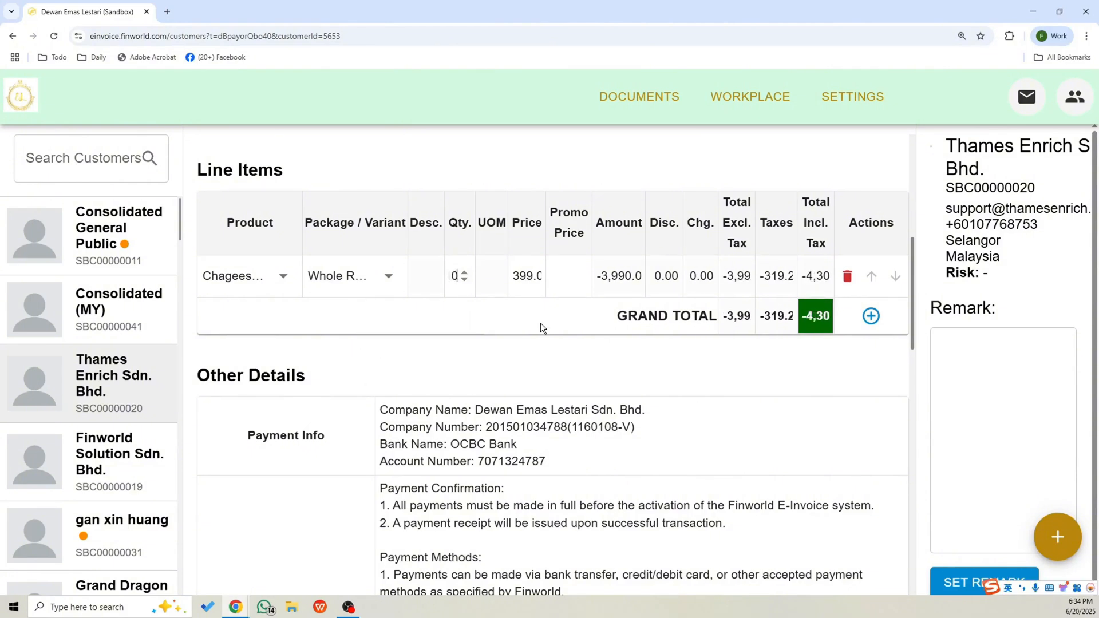
pyautogui.click(541, 323)
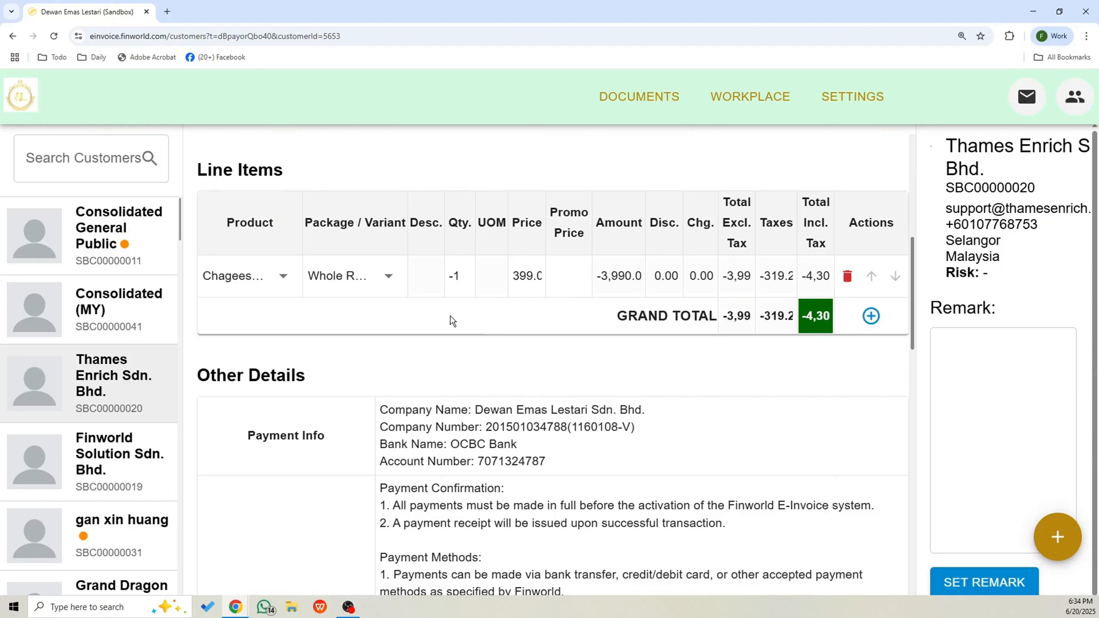
pyautogui.scroll(-10, 450, 315)
pyautogui.click(283, 389)
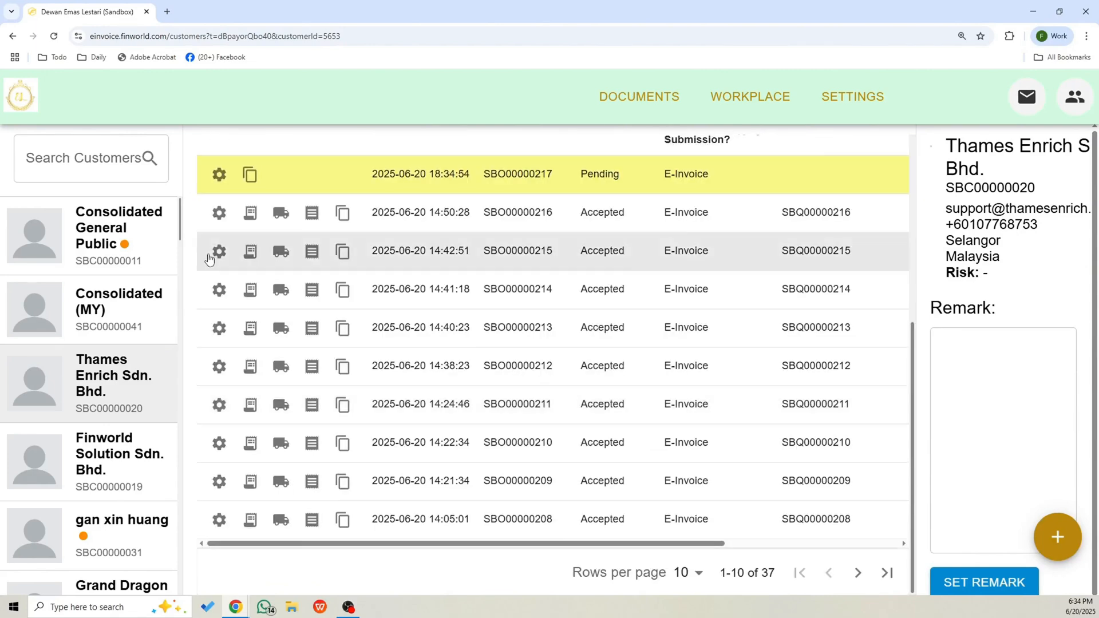
pyautogui.scroll(3, 215, 303)
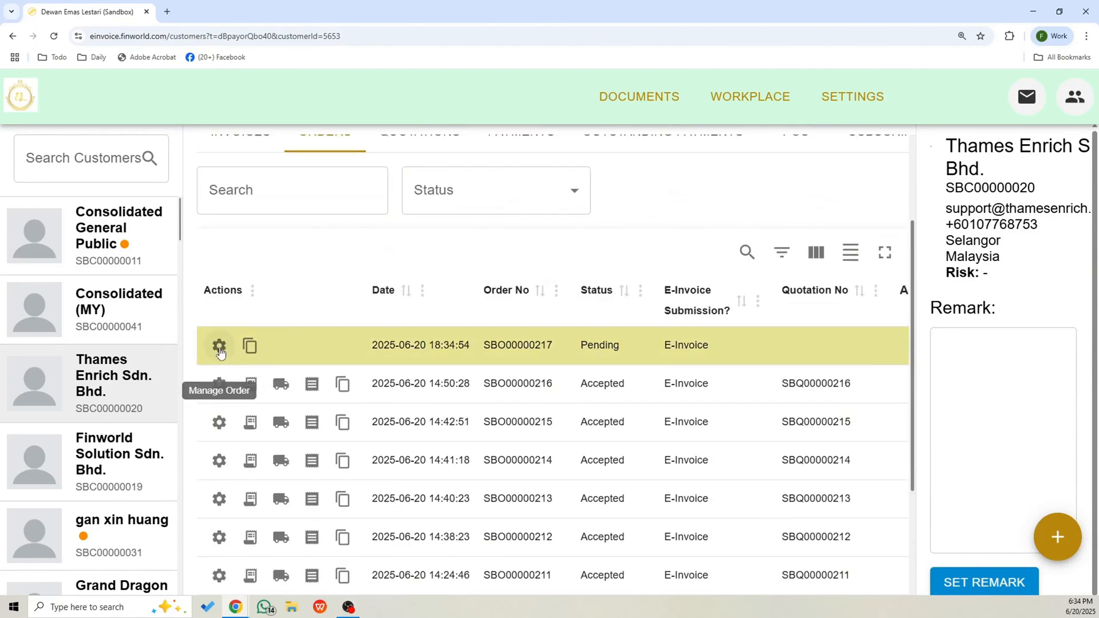
pyautogui.click(219, 346)
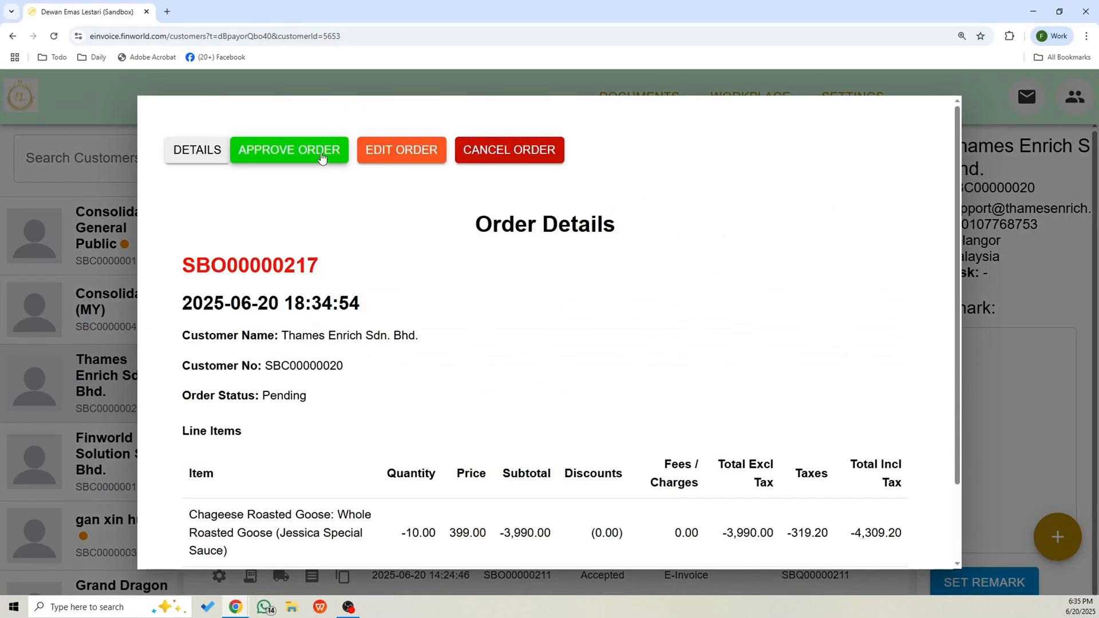
pyautogui.click(321, 158)
pyautogui.click(690, 293)
pyautogui.click(1051, 177)
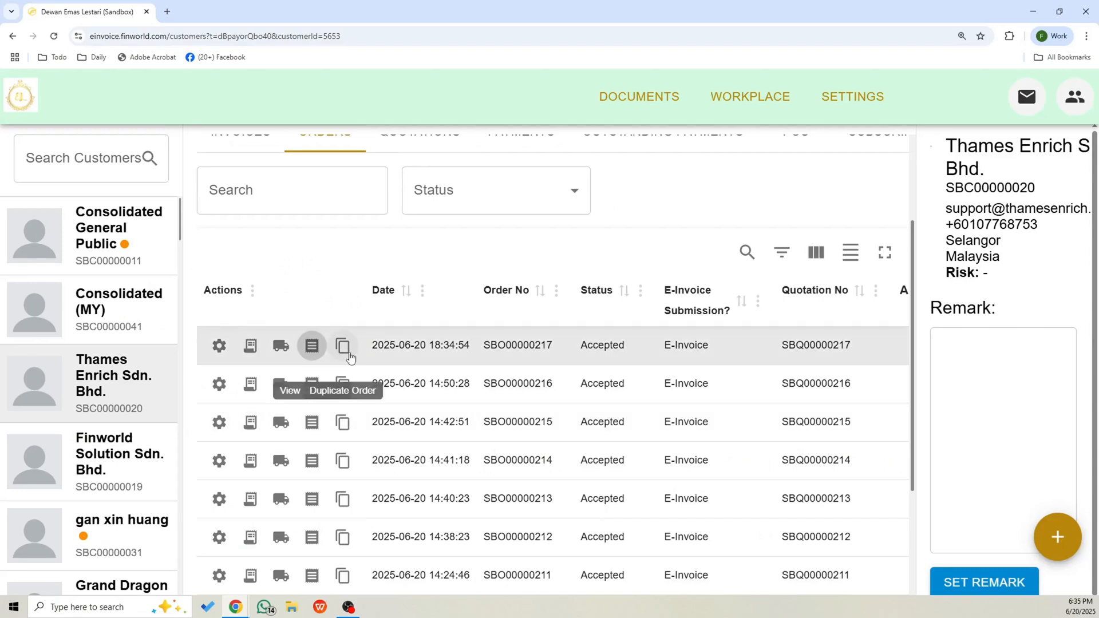
pyautogui.scroll(1, 481, 376)
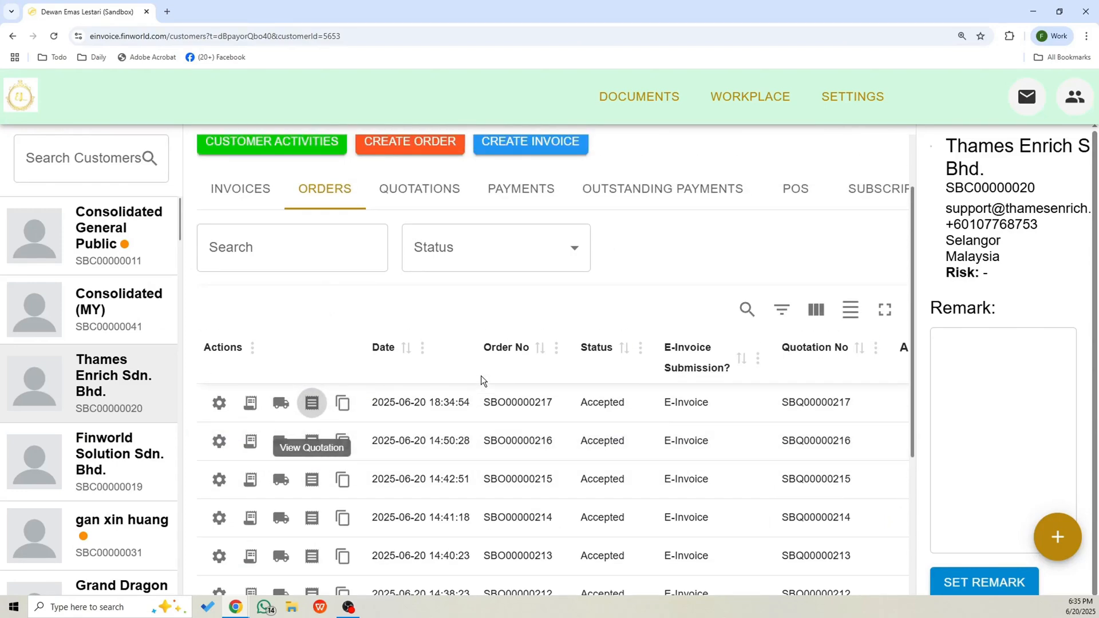
pyautogui.scroll(2, 483, 375)
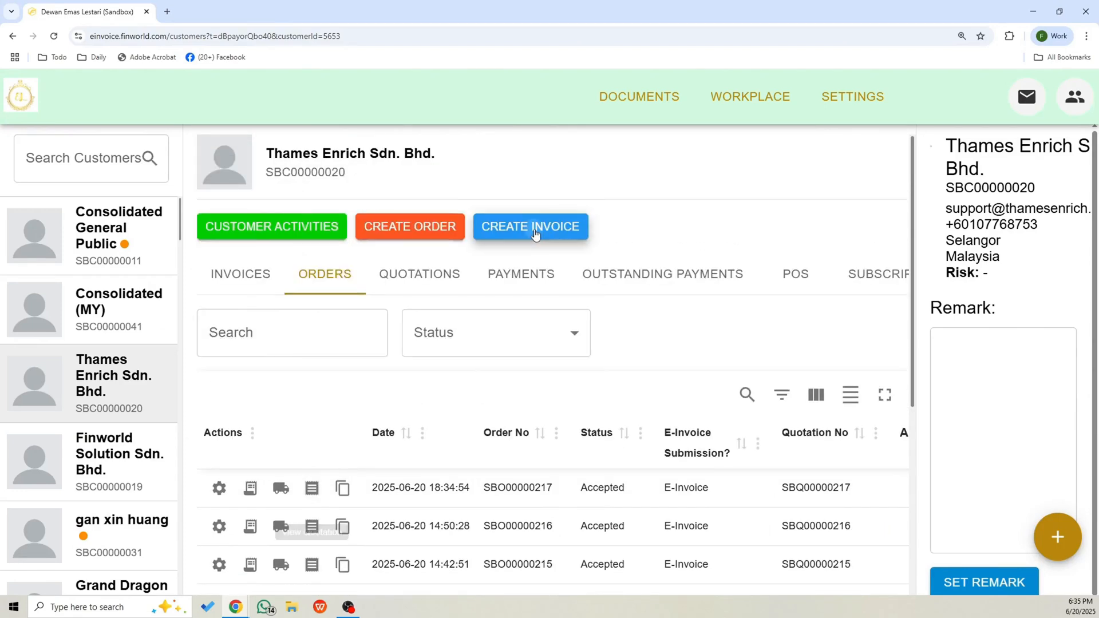
pyautogui.click(535, 229)
pyautogui.scroll(-2, 335, 401)
pyautogui.click(355, 304)
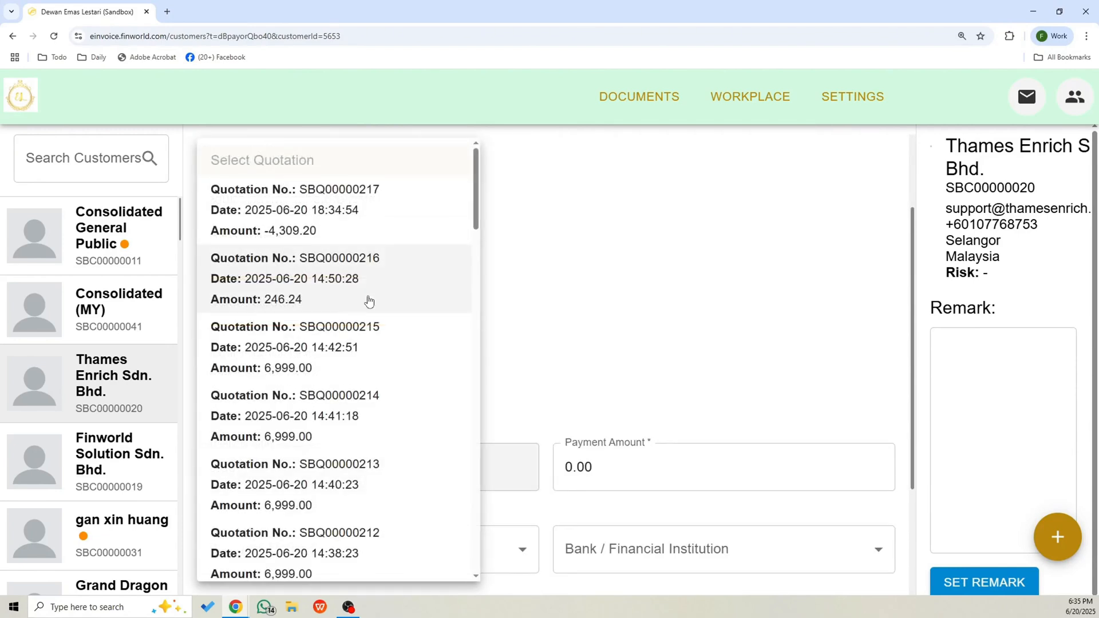
pyautogui.click(400, 231)
pyautogui.click(687, 302)
pyautogui.click(590, 364)
pyautogui.click(770, 435)
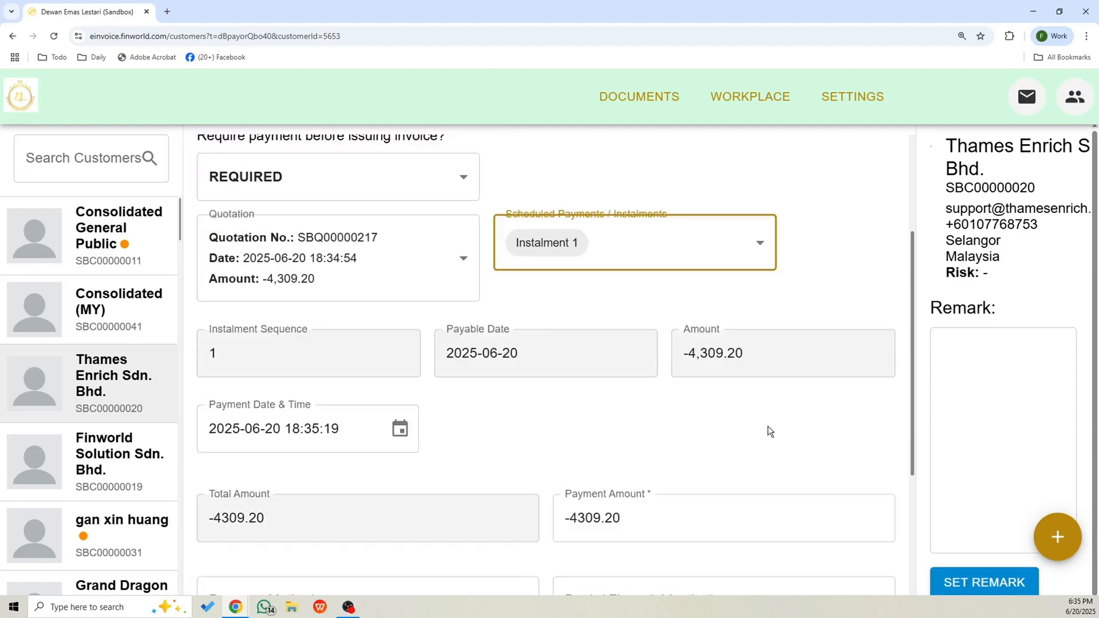
# Set the payment method to Cash and the financial institution to Cash Deposit, and create the payment.
pyautogui.scroll(-3, 769, 431)
pyautogui.click(282, 379)
pyautogui.click(319, 375)
pyautogui.click(576, 400)
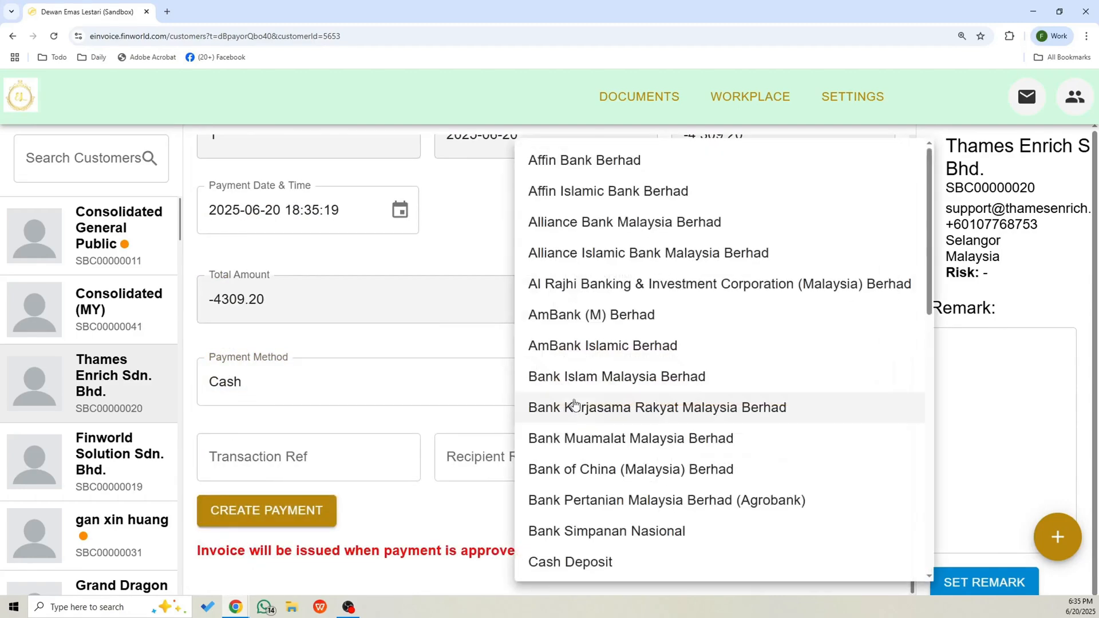
pyautogui.scroll(-3, 573, 403)
pyautogui.click(569, 393)
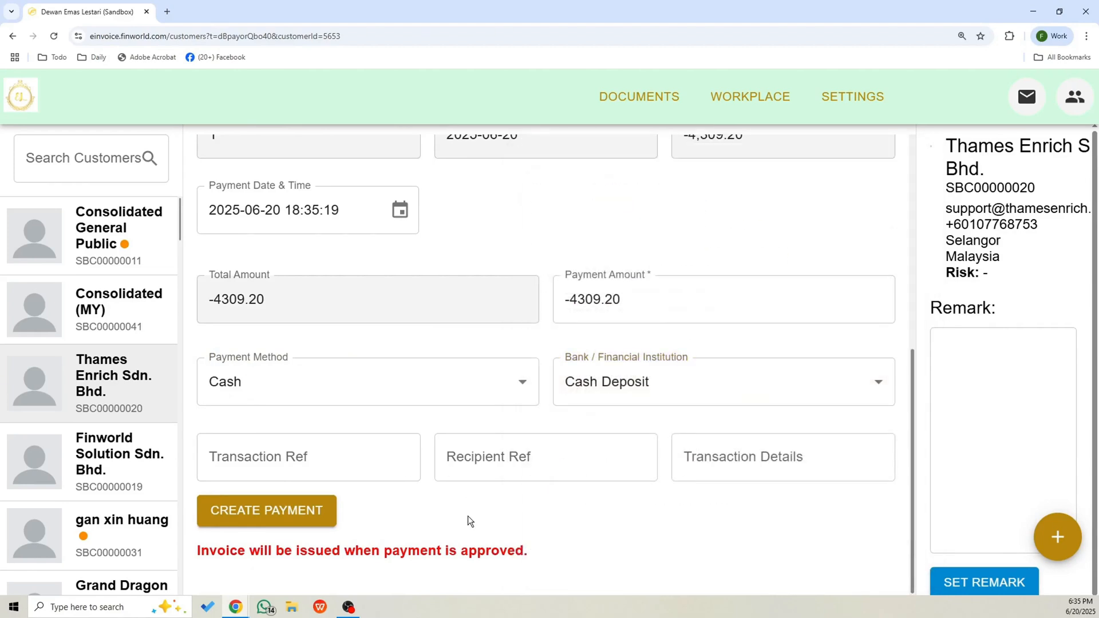
pyautogui.click(272, 519)
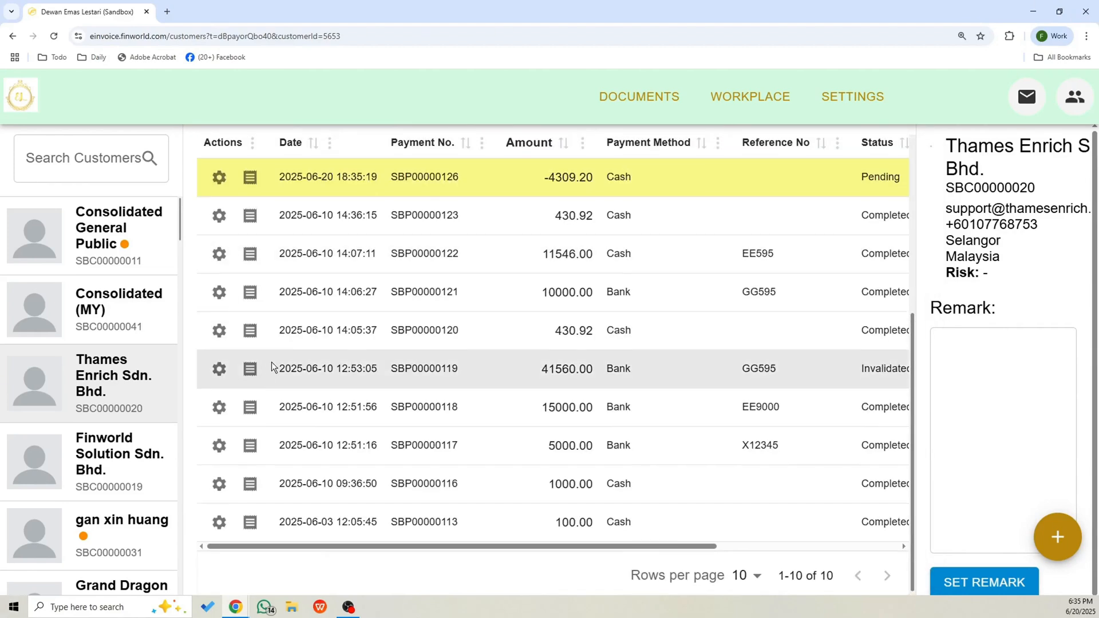
# Approve the pending payment of -4309.20 and close its details.
pyautogui.click(218, 287)
pyautogui.click(307, 155)
pyautogui.click(682, 285)
pyautogui.click(1059, 253)
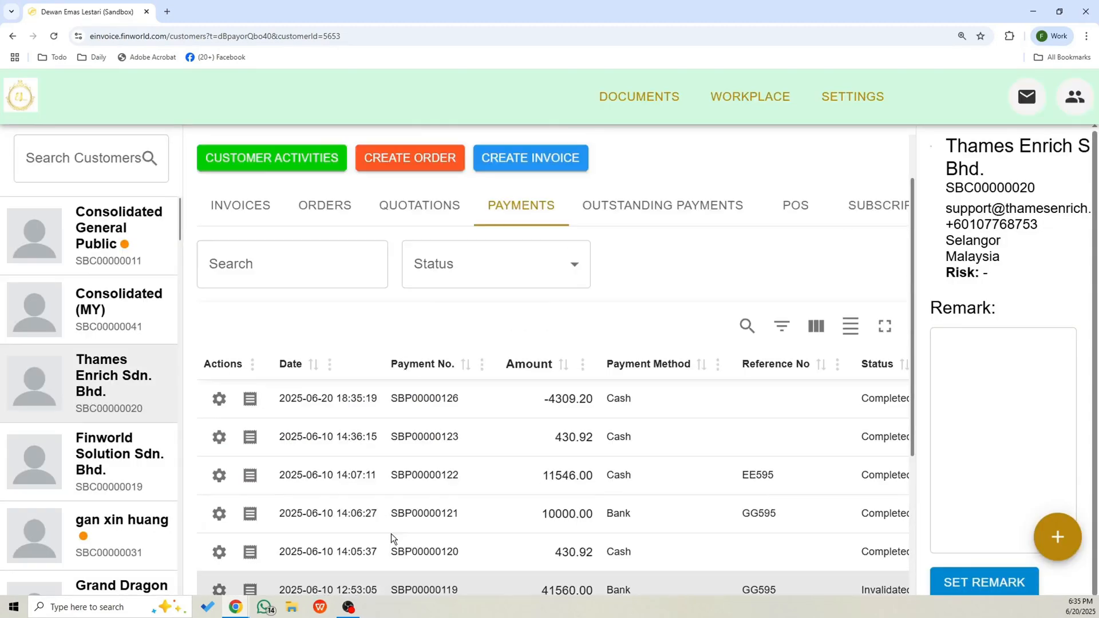
# View the new credit note's document from the customer's invoices, check its title, and close it.
pyautogui.scroll(2, 391, 536)
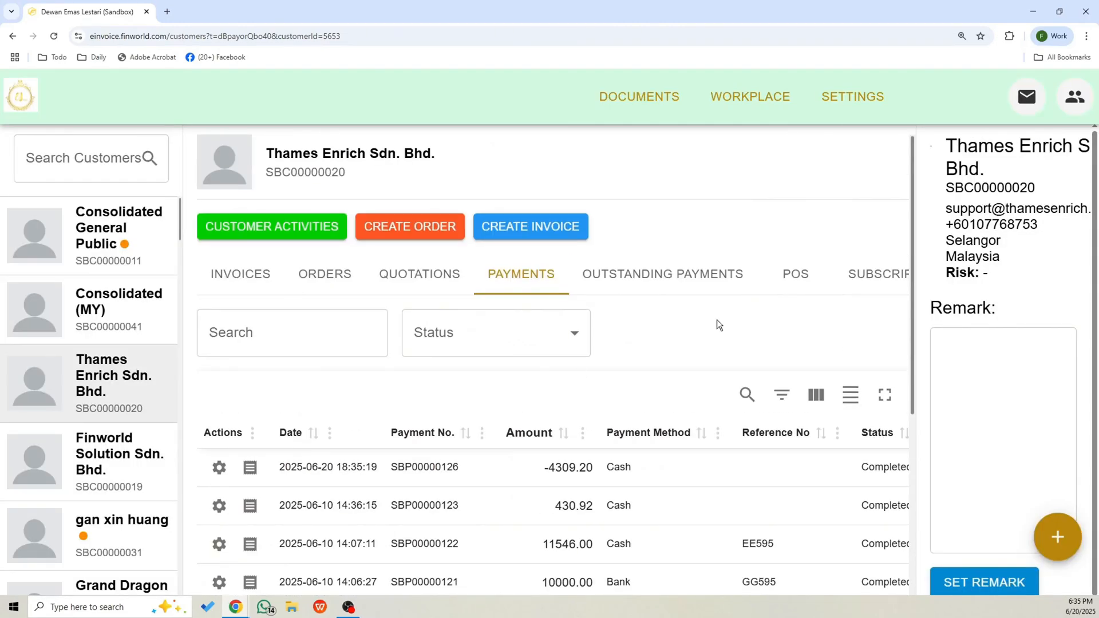
pyautogui.click(240, 283)
pyautogui.scroll(-4, 478, 441)
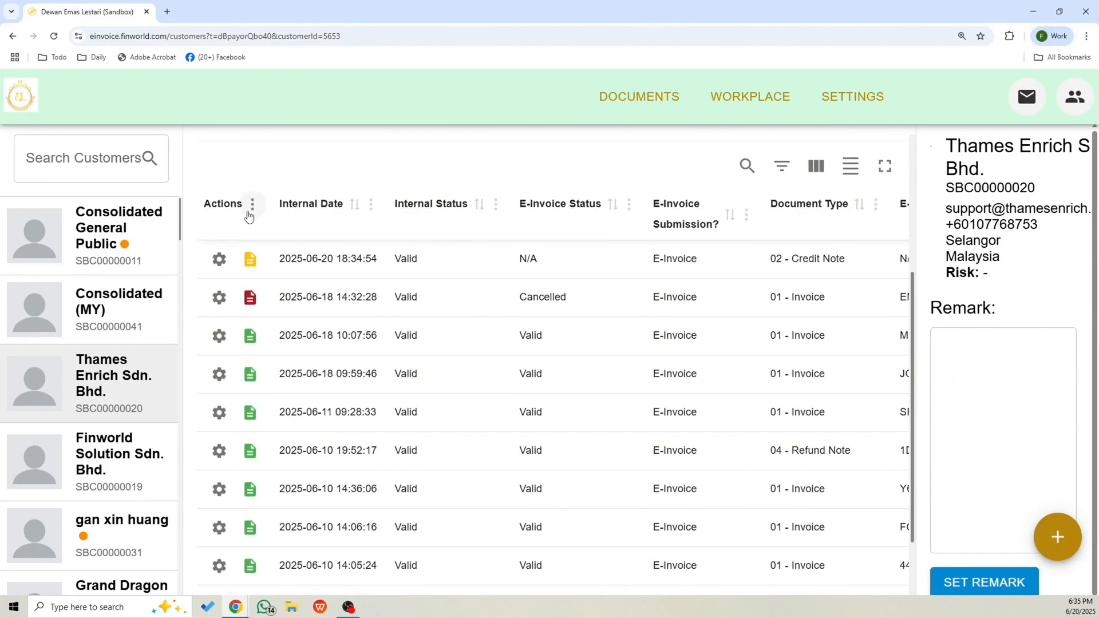
pyautogui.click(251, 257)
pyautogui.moveTo(287, 268); pyautogui.dragTo(391, 297)
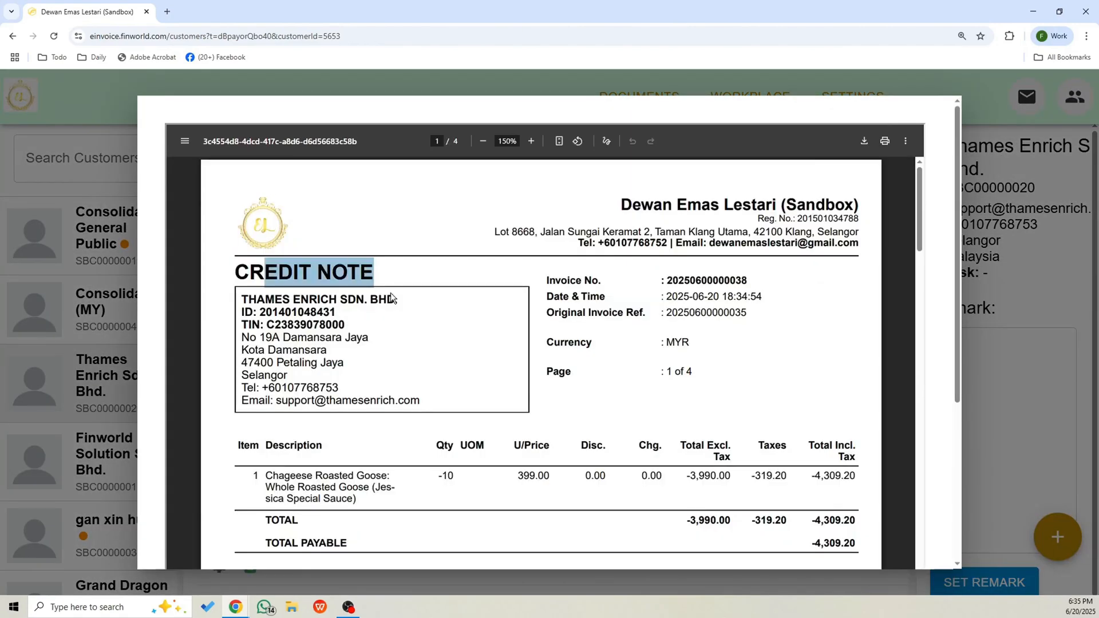
pyautogui.press('Escape')
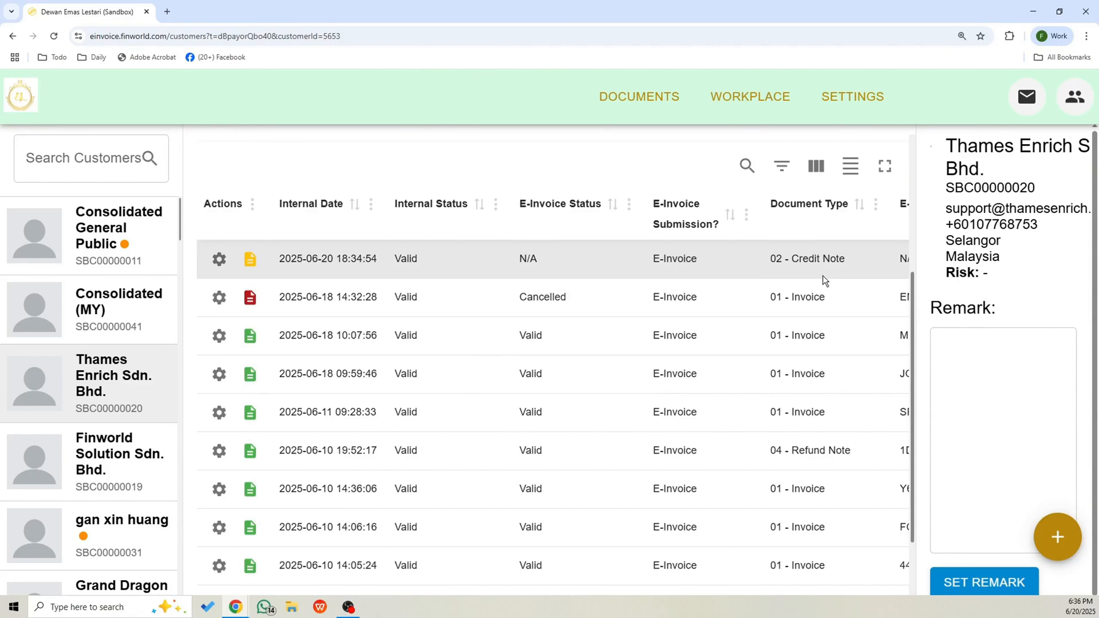
# Reopen the credit note document after validation and examine its e-invoice details, status and original invoice references.
pyautogui.scroll(1, 823, 276)
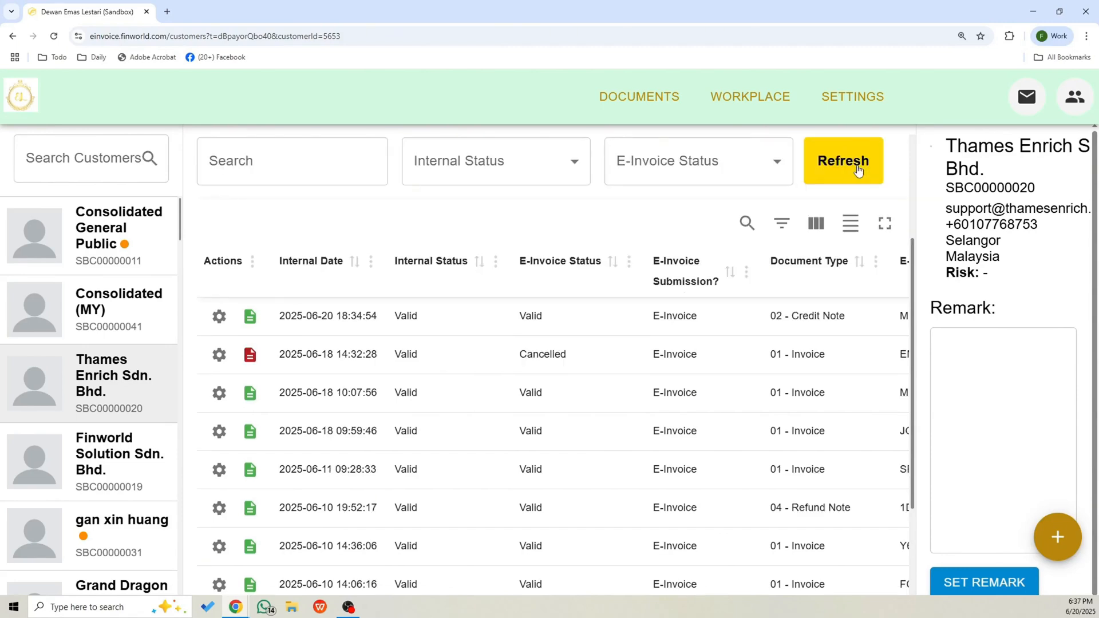
pyautogui.click(249, 319)
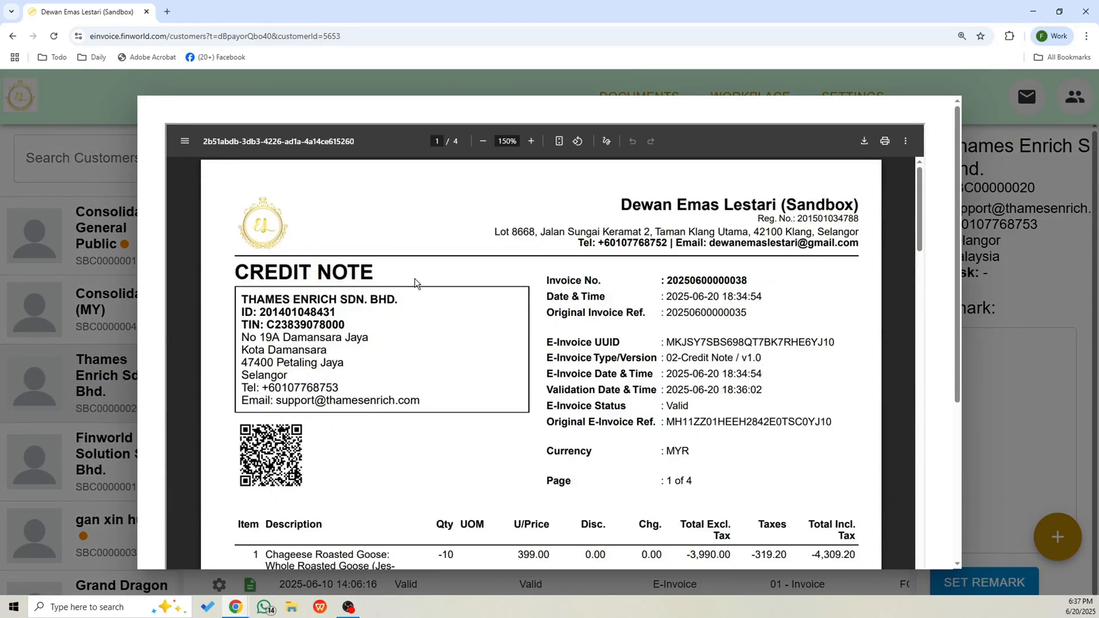
pyautogui.scroll(-2, 373, 350)
pyautogui.moveTo(675, 291); pyautogui.dragTo(691, 292)
pyautogui.click(730, 375)
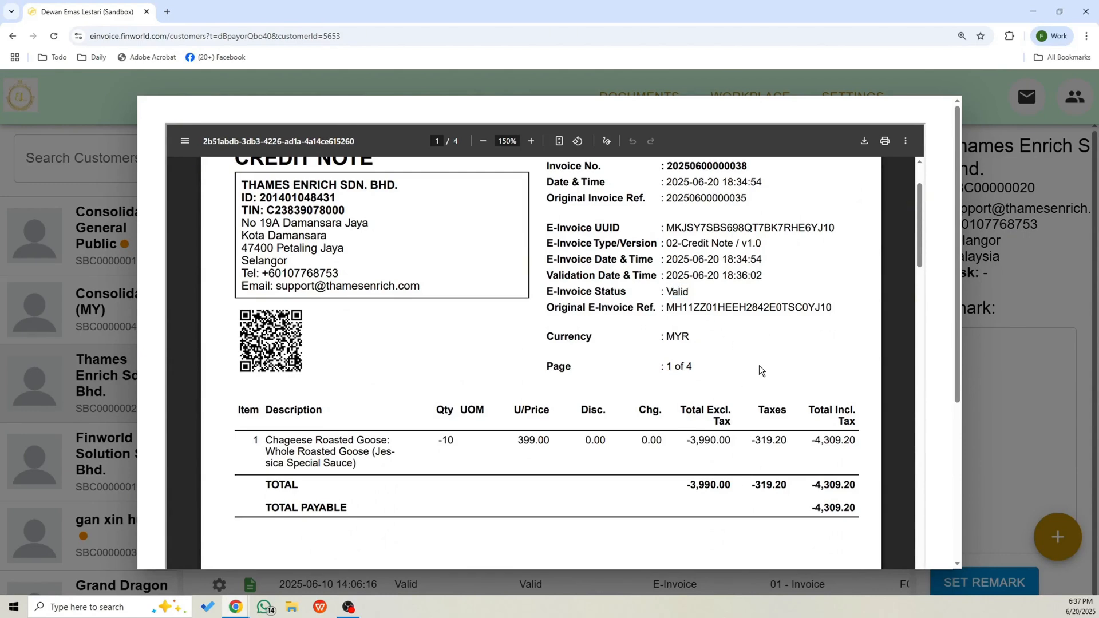
pyautogui.scroll(1, 759, 365)
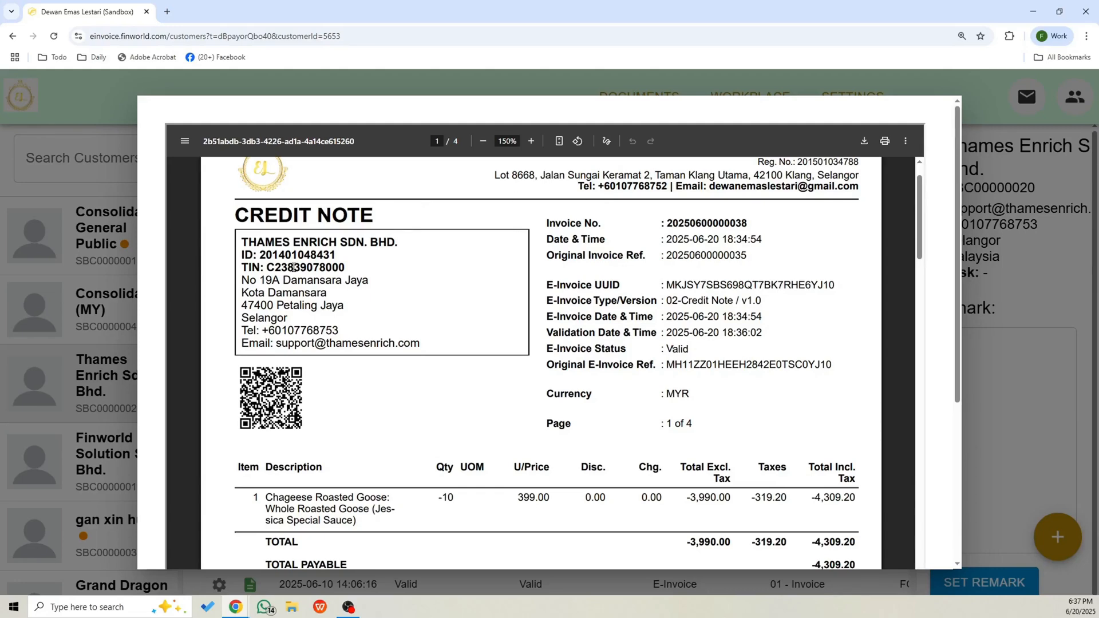
pyautogui.moveTo(665, 350); pyautogui.dragTo(680, 350)
pyautogui.click(1049, 261)
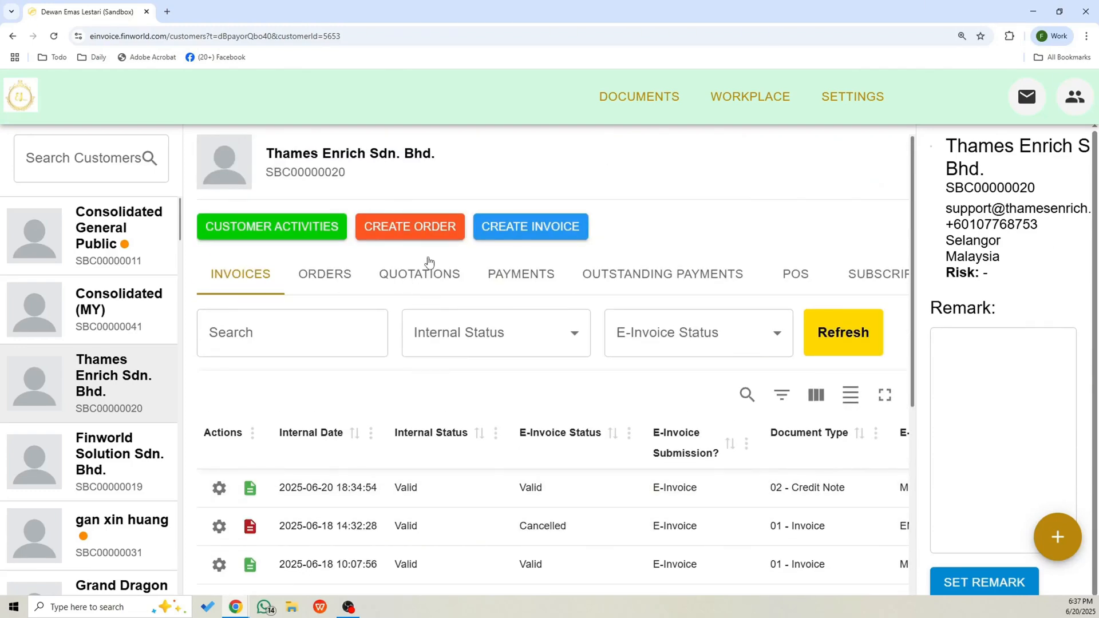
# Start a new order for Thames Enrich with the invoice type Debit Note.
pyautogui.click(410, 228)
pyautogui.click(570, 348)
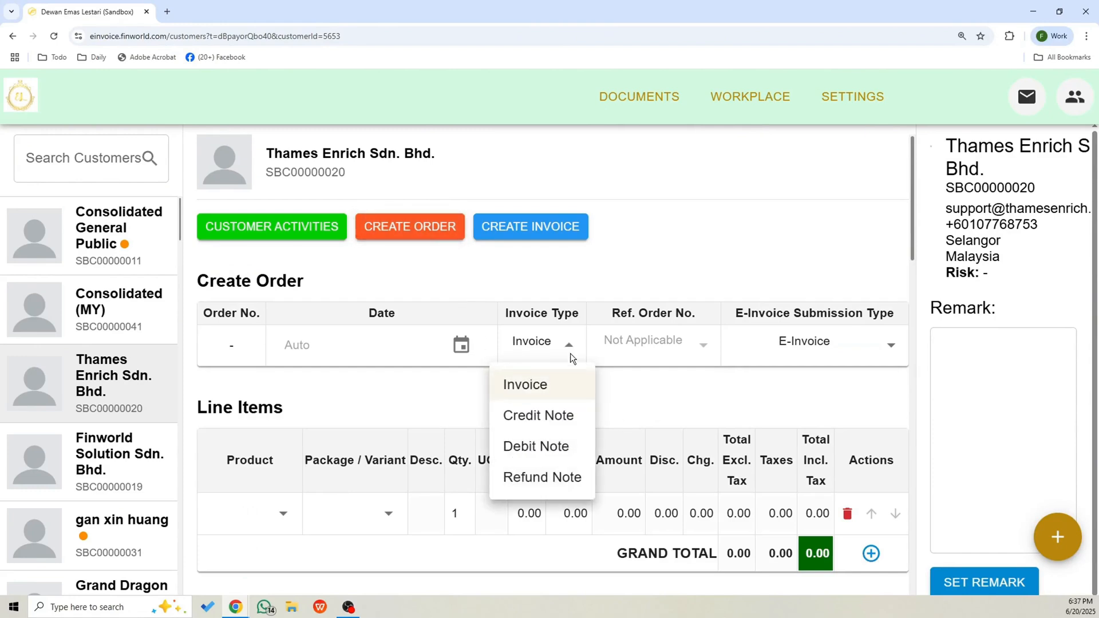
pyautogui.click(571, 448)
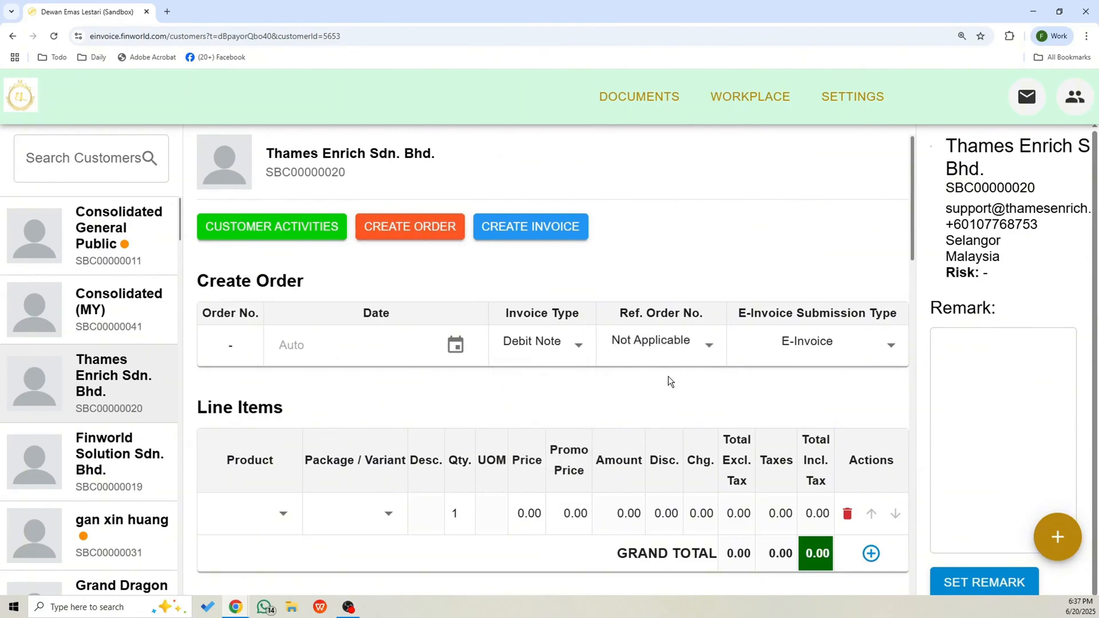
pyautogui.scroll(-2, 669, 376)
pyautogui.moveTo(640, 198); pyautogui.dragTo(688, 198)
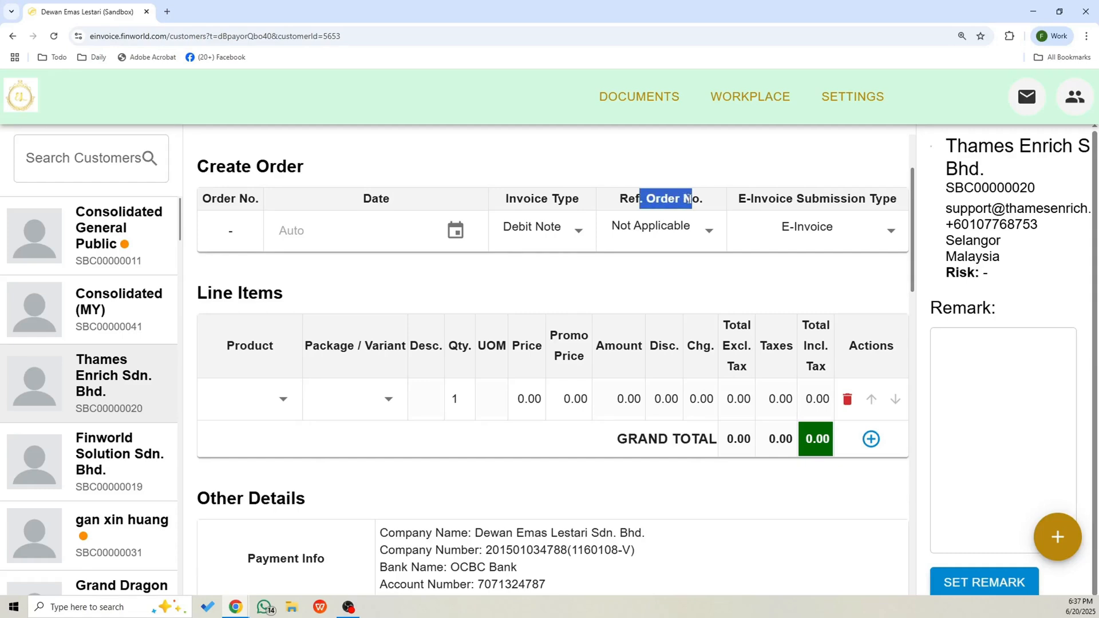
pyautogui.click(710, 231)
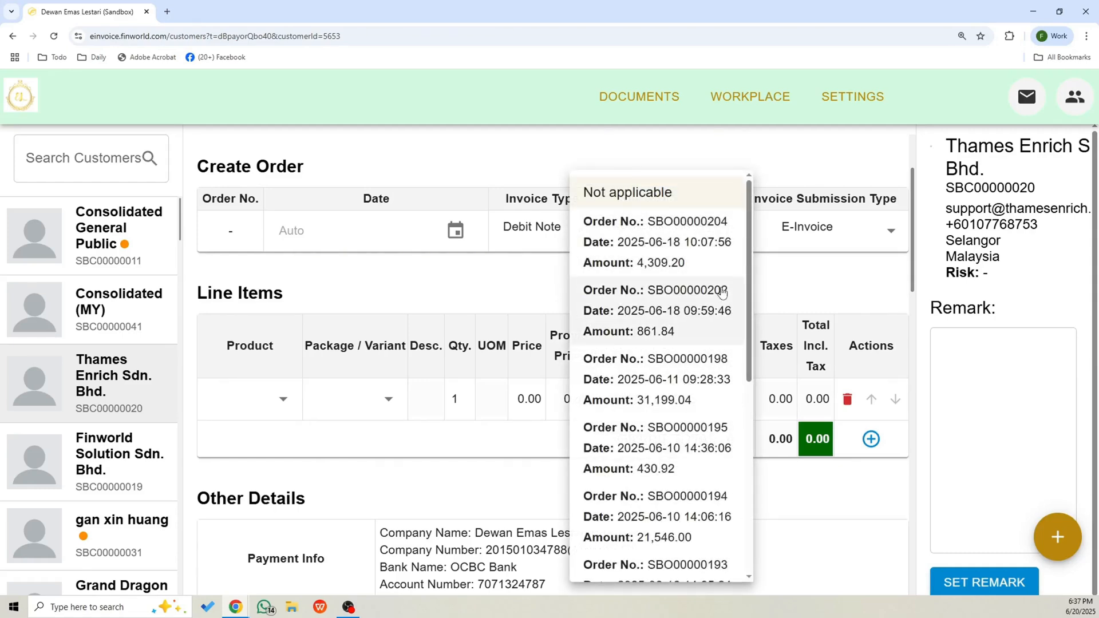
pyautogui.click(650, 328)
# Set the Chageese Roasted Goose line item's quantity to 4 and create the debit note order.
pyautogui.scroll(-5, 739, 310)
pyautogui.click(457, 280)
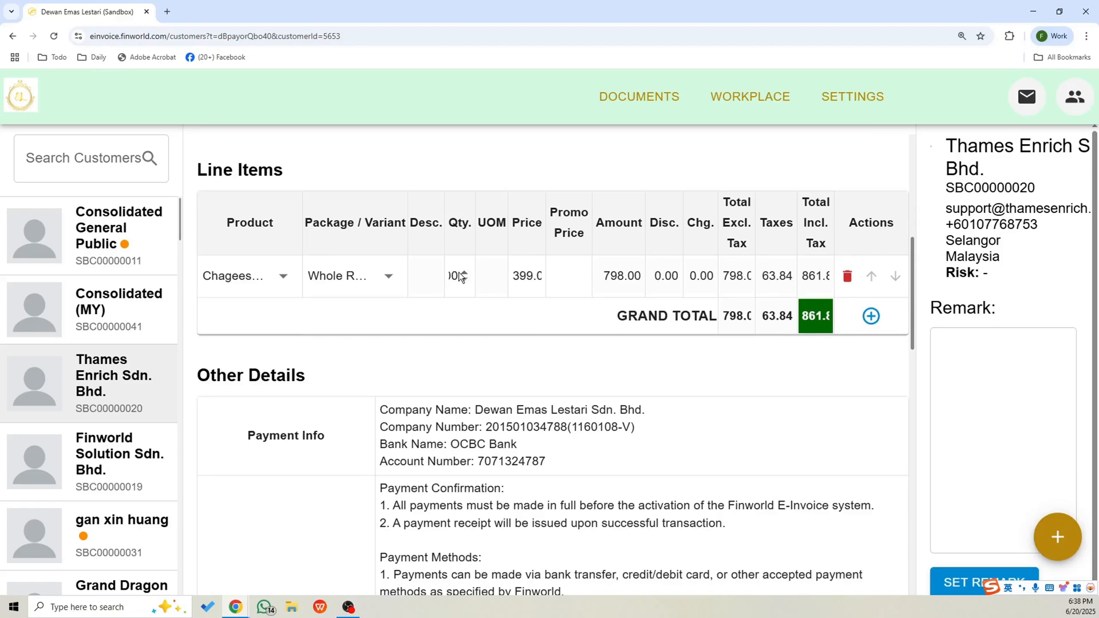
pyautogui.press('Left')
pyautogui.press('Left')
pyautogui.press('Left')
pyautogui.hotkey('ctrl', 'a')
pyautogui.write('4')
pyautogui.click(471, 314)
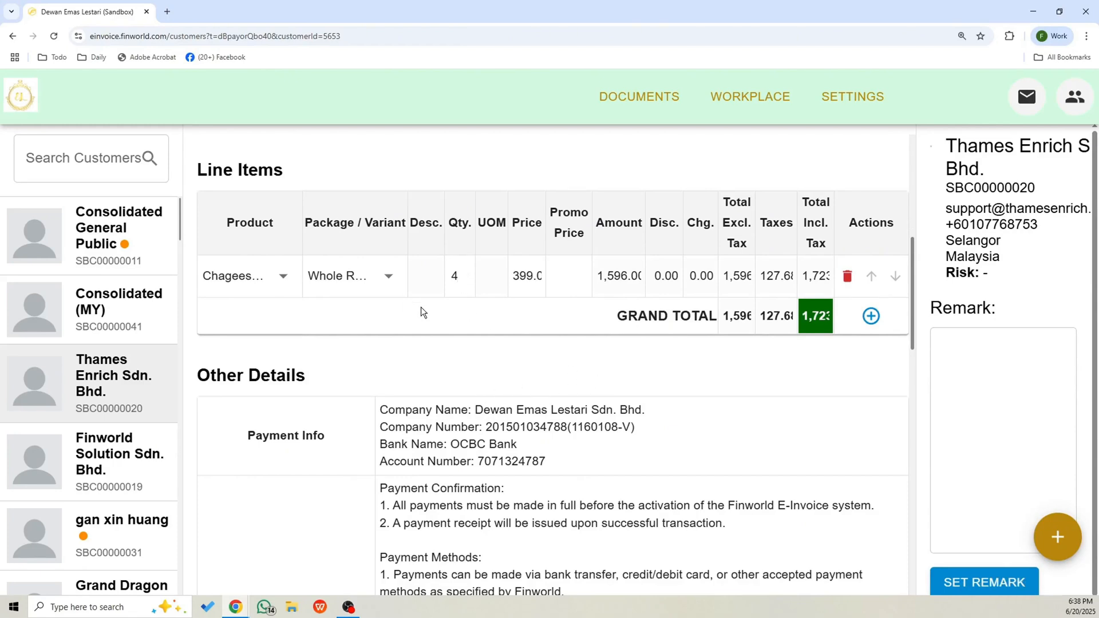
pyautogui.scroll(-15, 421, 401)
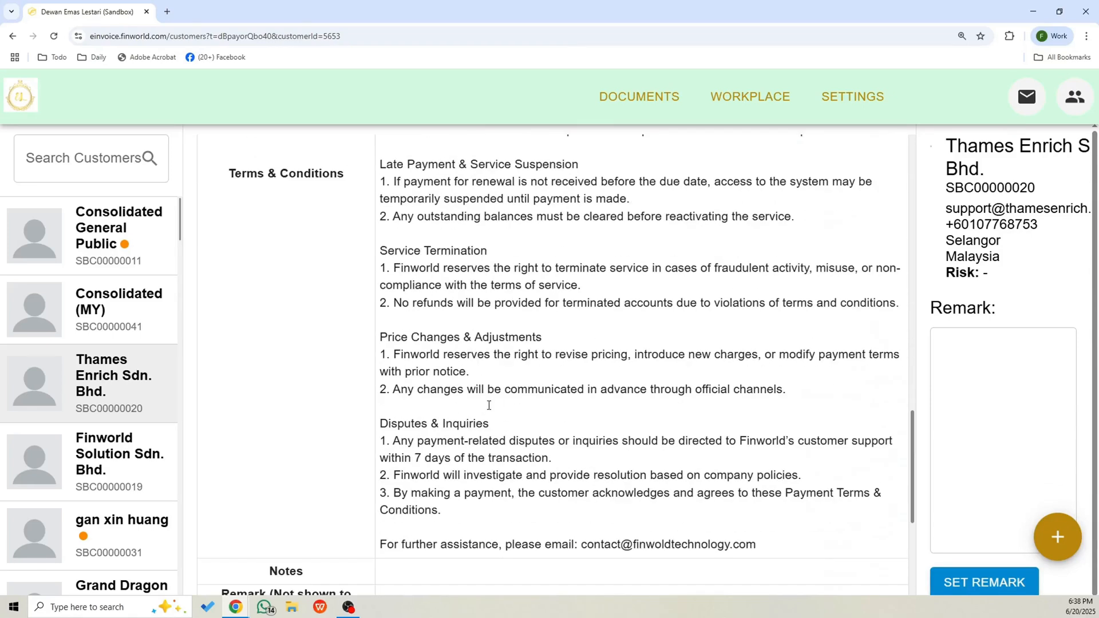
pyautogui.click(228, 396)
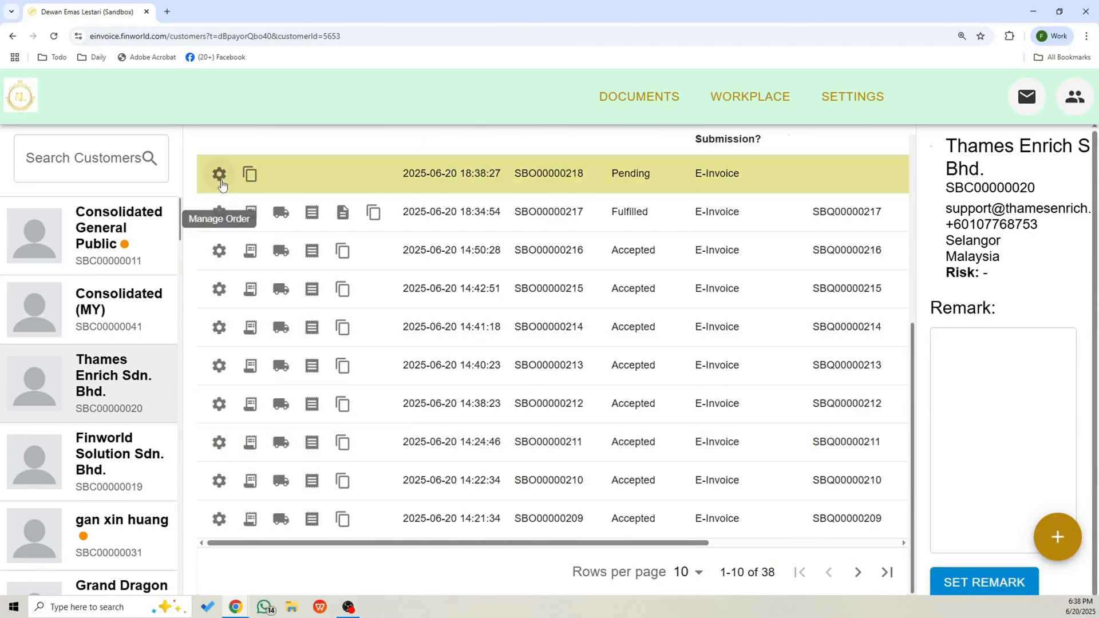
pyautogui.click(218, 172)
pyautogui.click(291, 156)
pyautogui.click(675, 286)
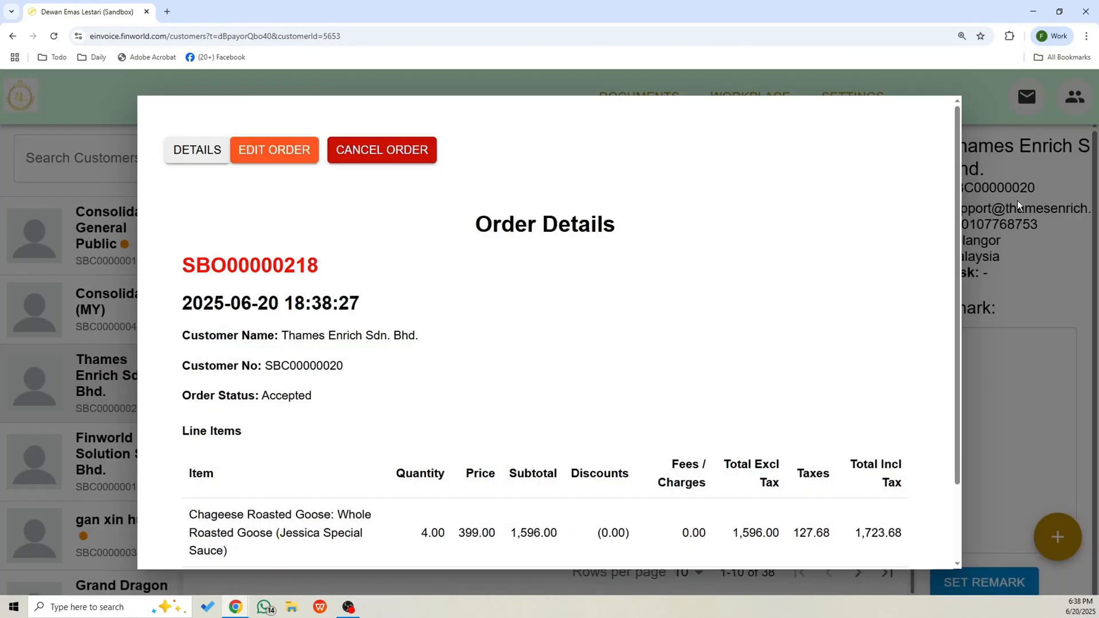
pyautogui.click(1018, 200)
pyautogui.scroll(4, 692, 360)
pyautogui.click(527, 217)
pyautogui.scroll(-2, 413, 357)
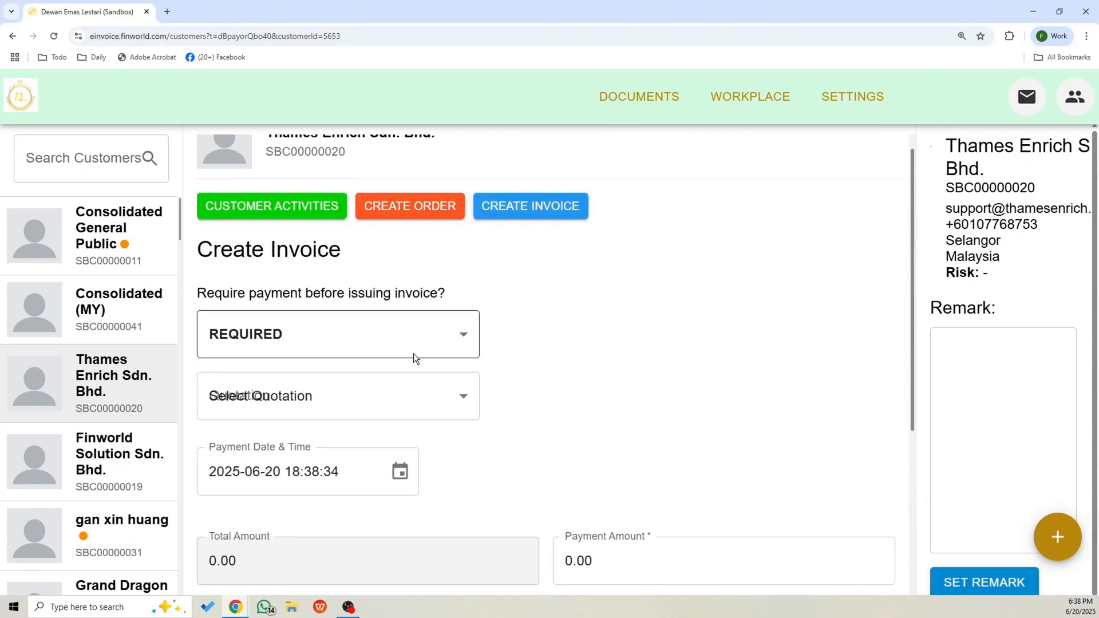
pyautogui.click(351, 303)
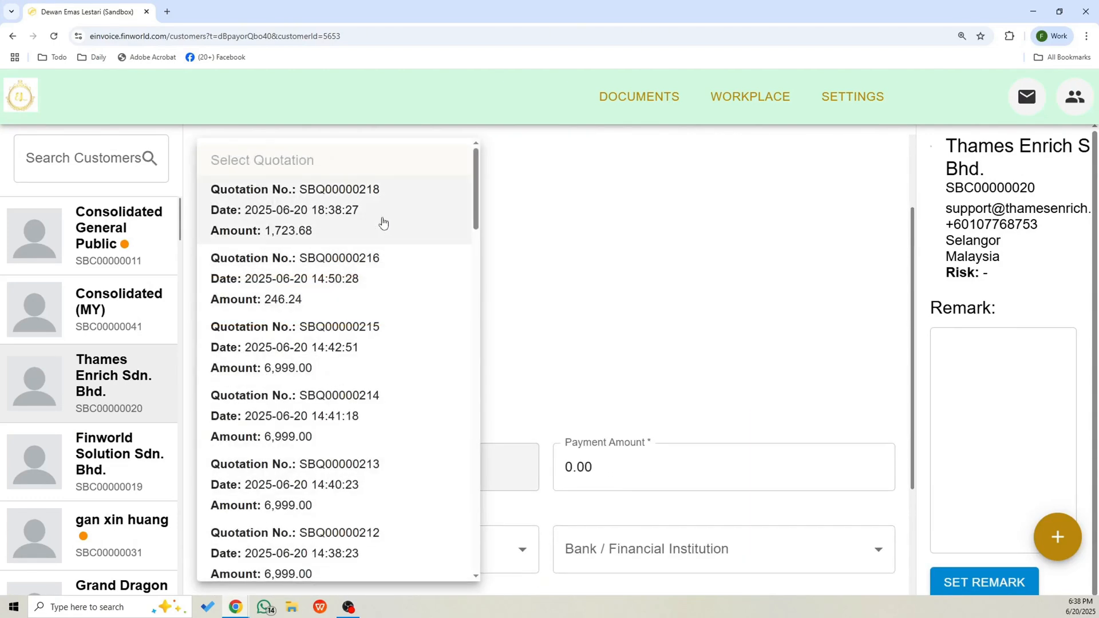
pyautogui.click(383, 222)
pyautogui.click(650, 242)
pyautogui.click(630, 314)
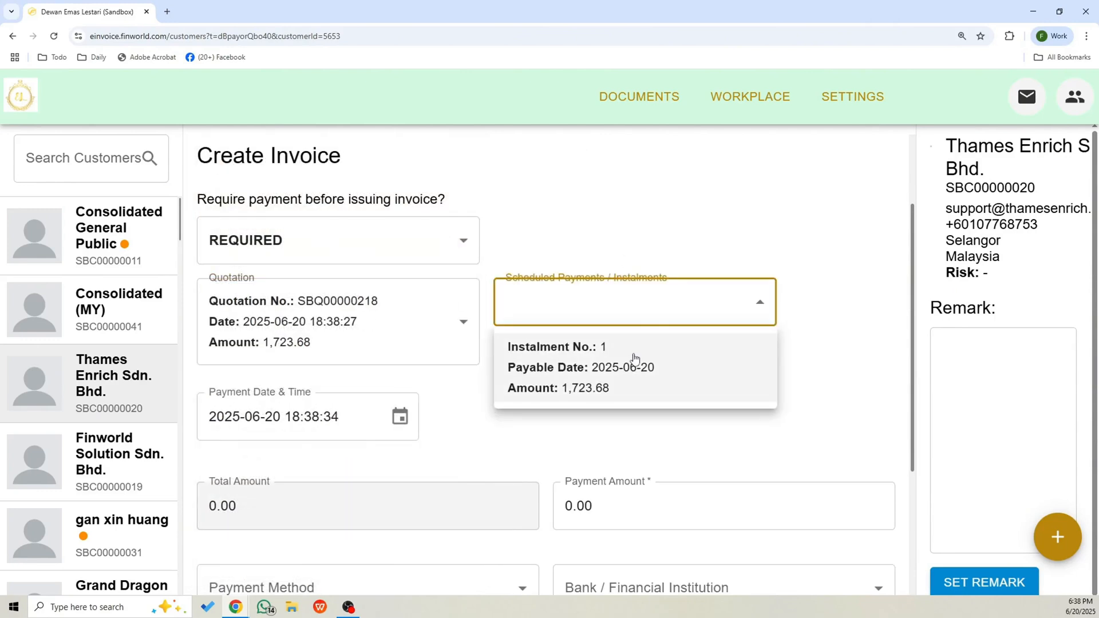
pyautogui.click(633, 361)
# Set the debit note's payment method to Cash and create the 1723.68 payment.
pyautogui.scroll(-5, 564, 378)
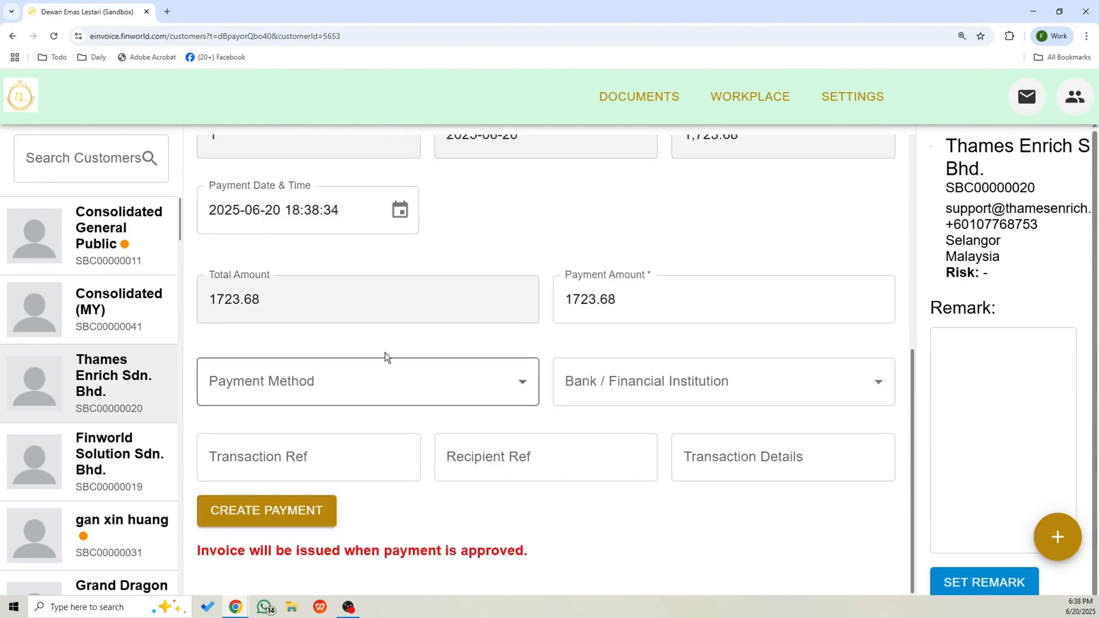
pyautogui.click(385, 379)
pyautogui.click(441, 389)
pyautogui.click(269, 510)
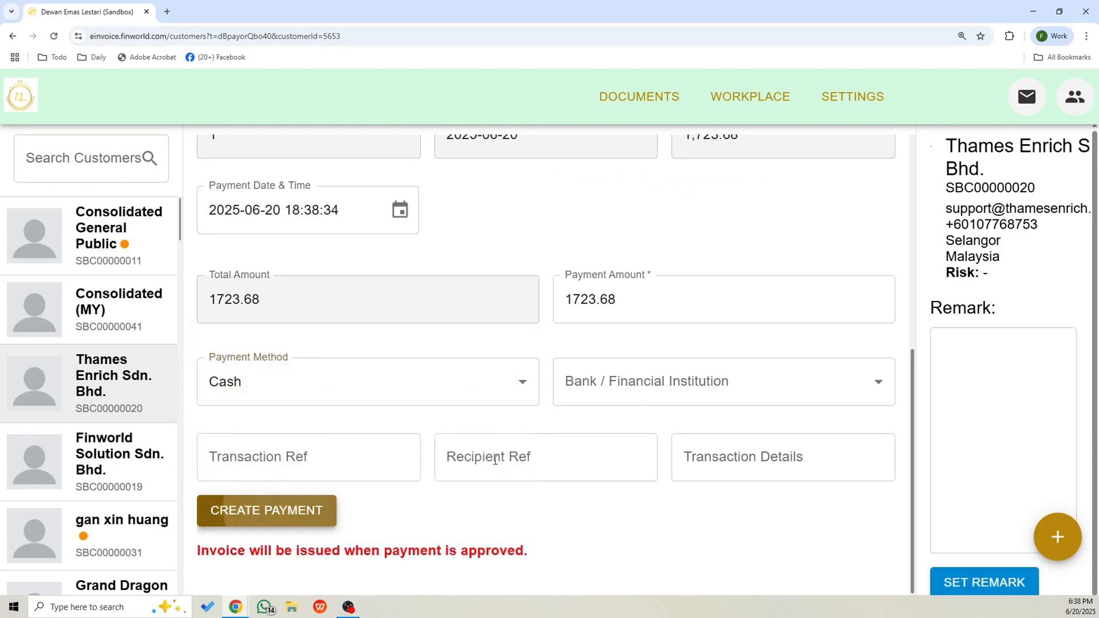
pyautogui.click(290, 172)
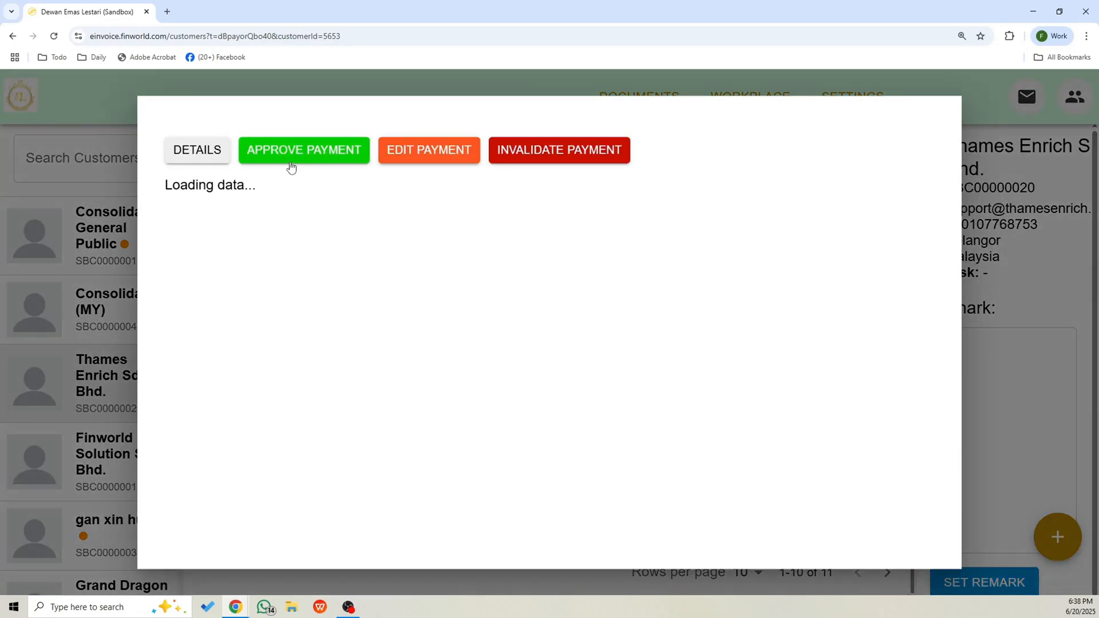
pyautogui.click(304, 150)
pyautogui.click(680, 285)
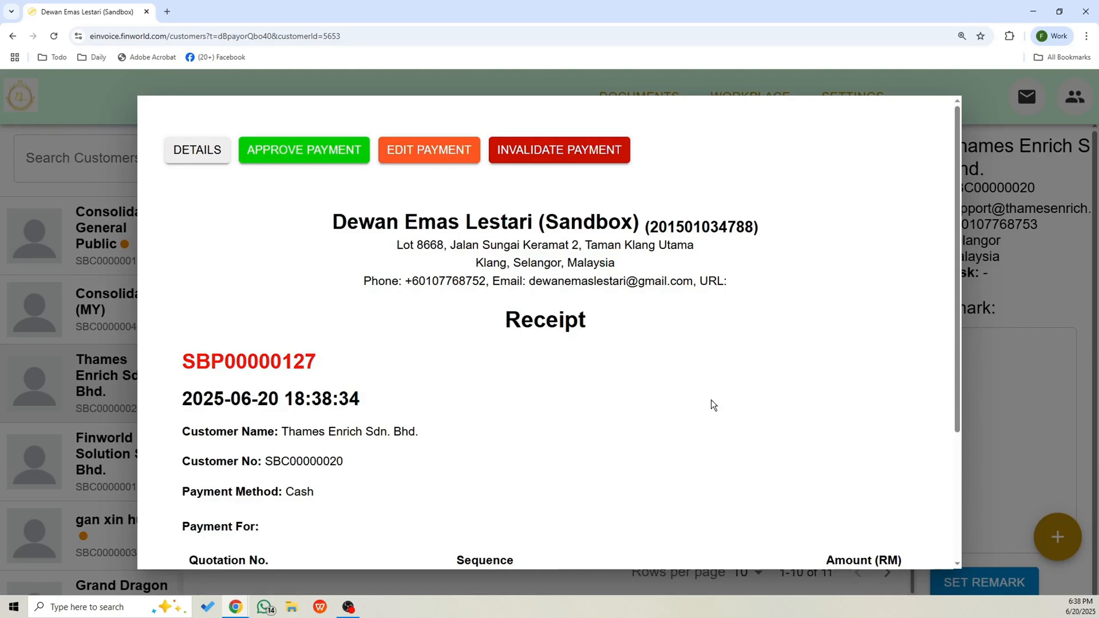
pyautogui.scroll(-3, 720, 430)
pyautogui.click(1003, 284)
pyautogui.scroll(5, 615, 272)
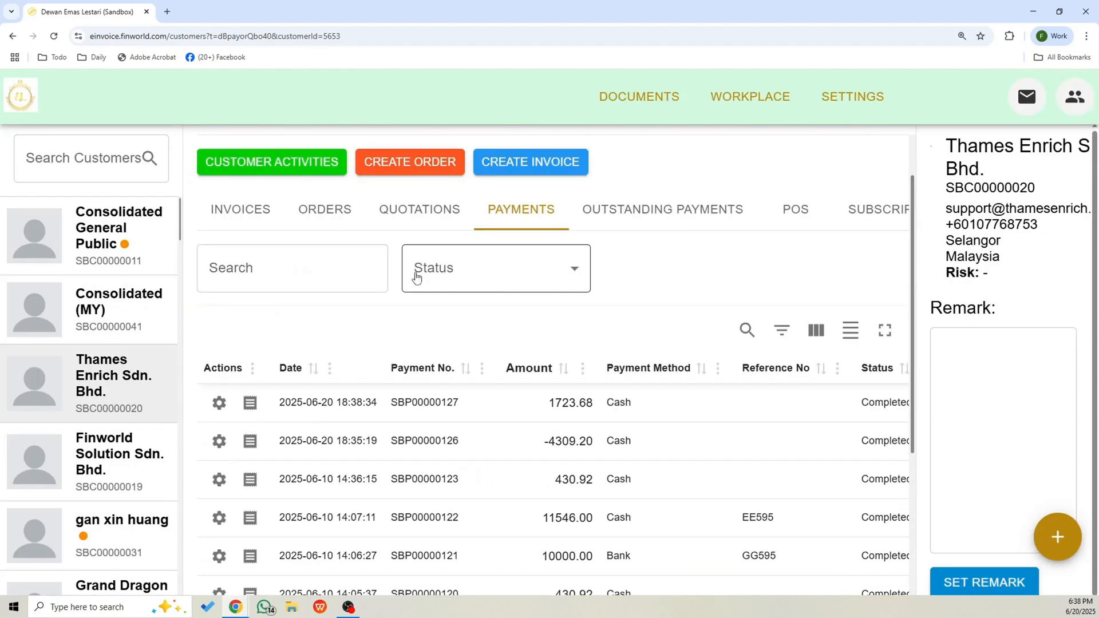
pyautogui.click(240, 275)
pyautogui.click(249, 488)
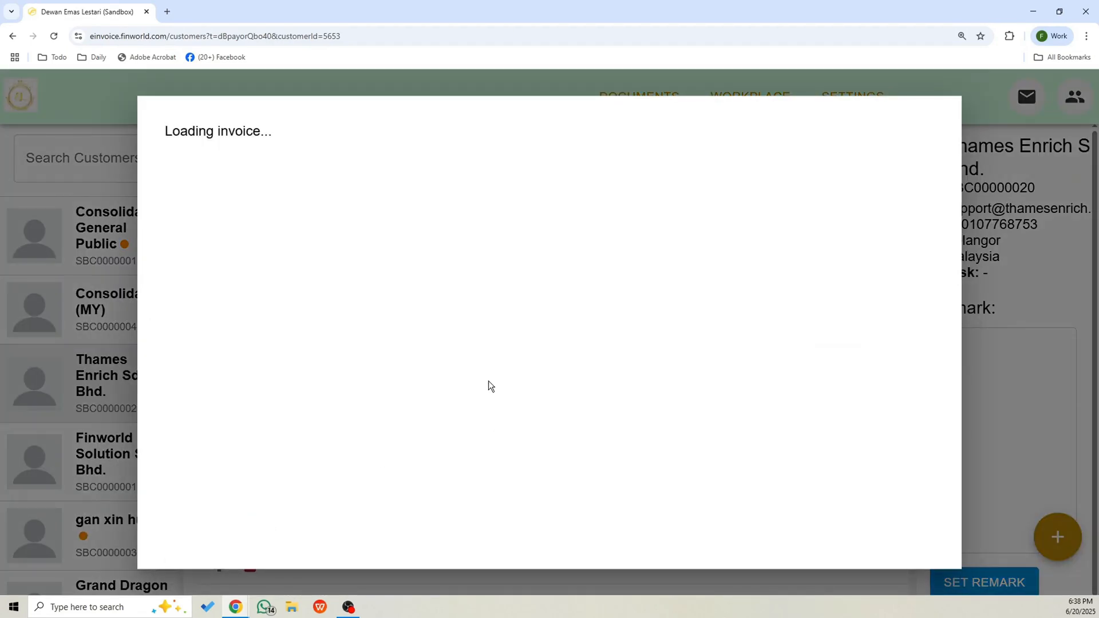
pyautogui.moveTo(266, 270); pyautogui.dragTo(346, 273)
pyautogui.click(409, 273)
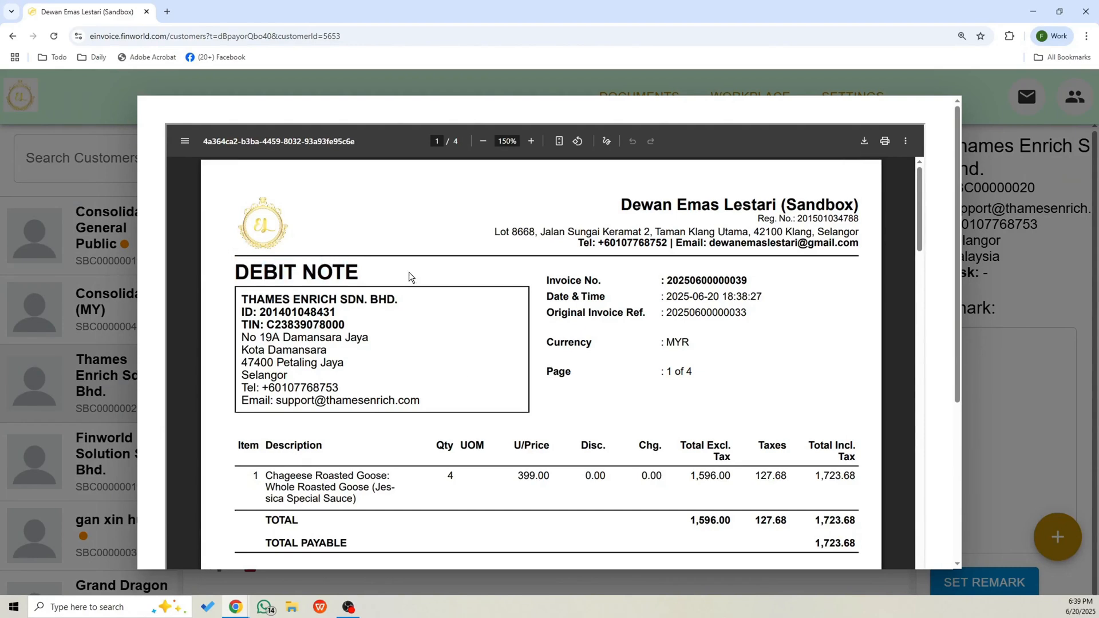
pyautogui.scroll(-3, 479, 338)
pyautogui.scroll(-1, 480, 338)
pyautogui.doubleClick(449, 305)
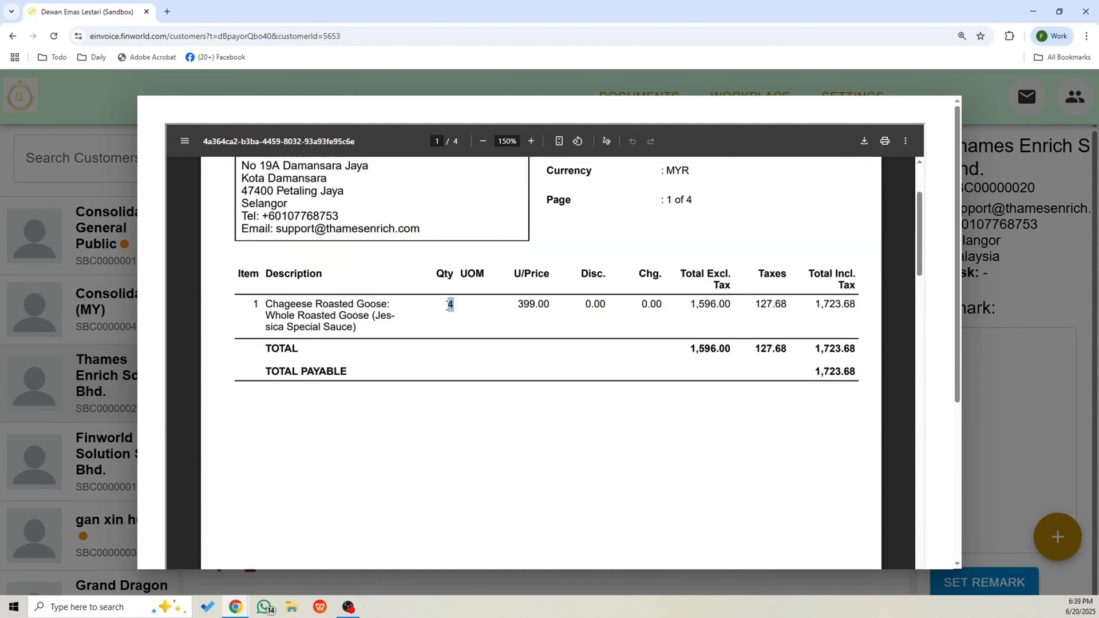
pyautogui.click(555, 449)
pyautogui.scroll(4, 542, 407)
pyautogui.click(999, 298)
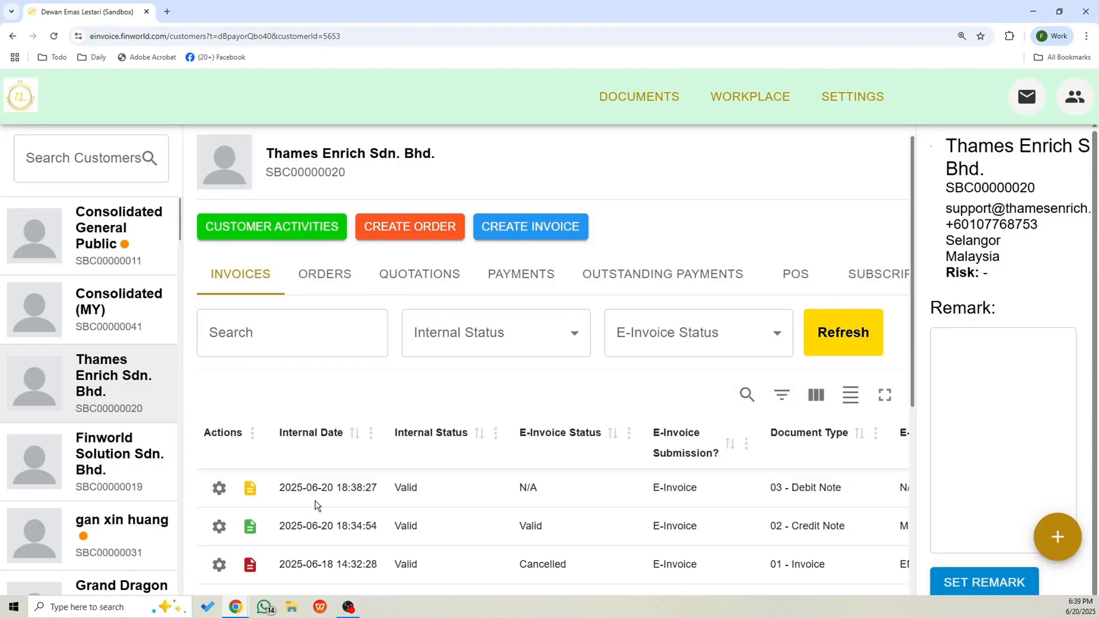
pyautogui.click(828, 347)
pyautogui.scroll(-2, 836, 349)
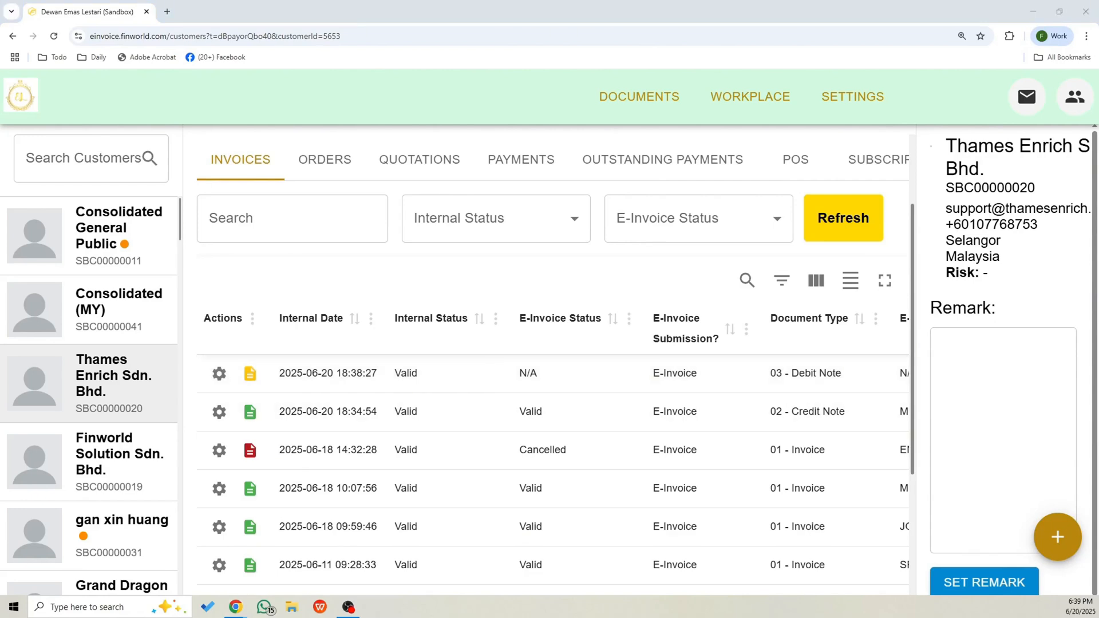
pyautogui.click(856, 219)
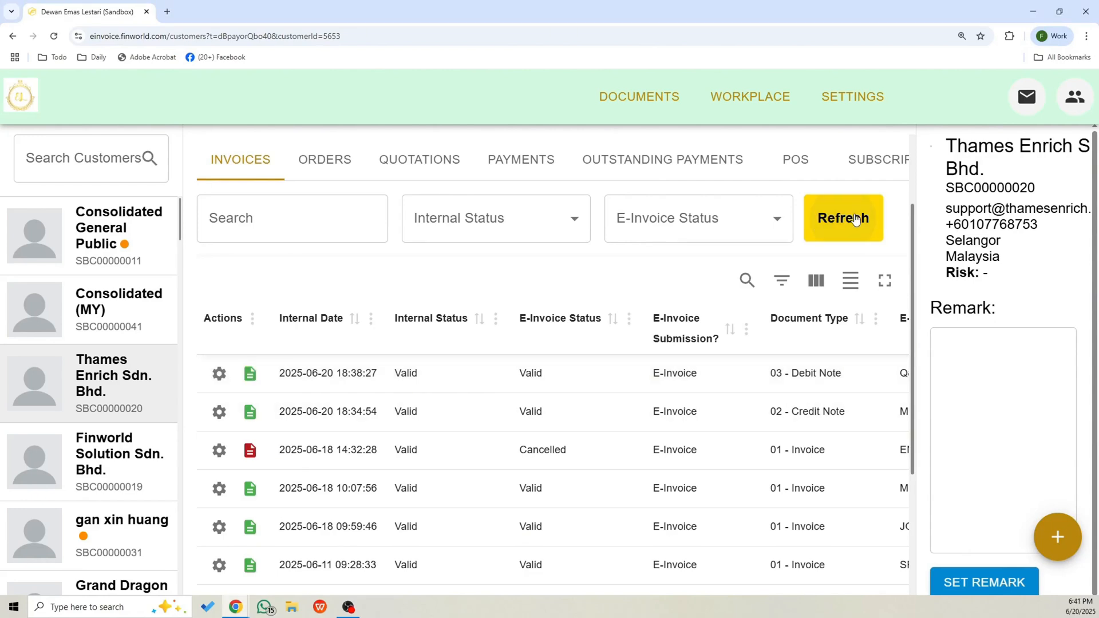
pyautogui.click(251, 374)
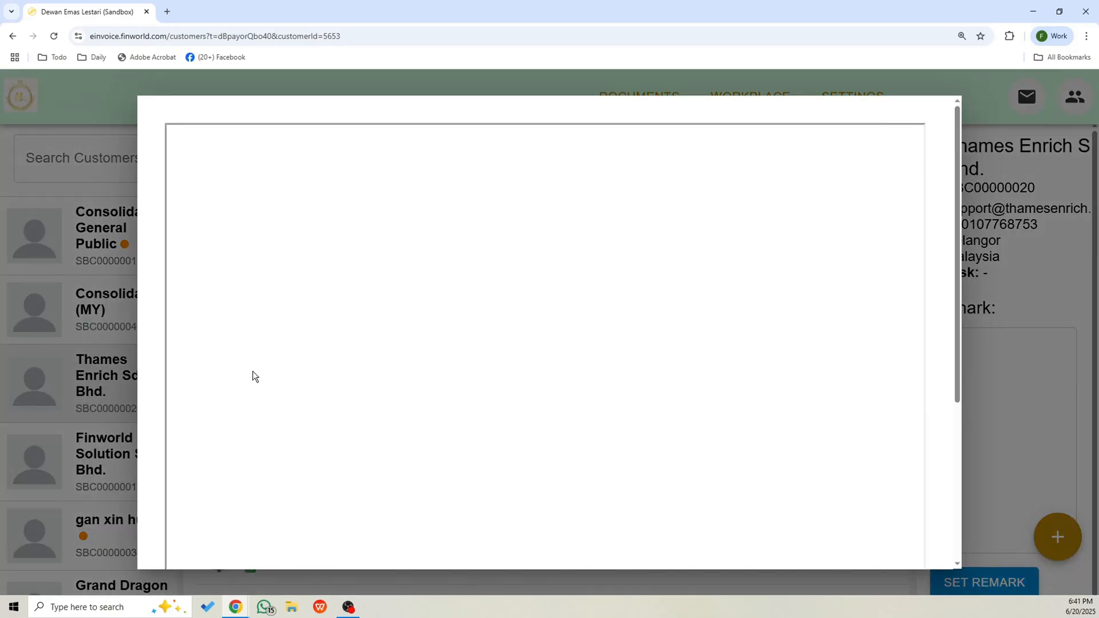
pyautogui.moveTo(236, 272); pyautogui.dragTo(335, 274)
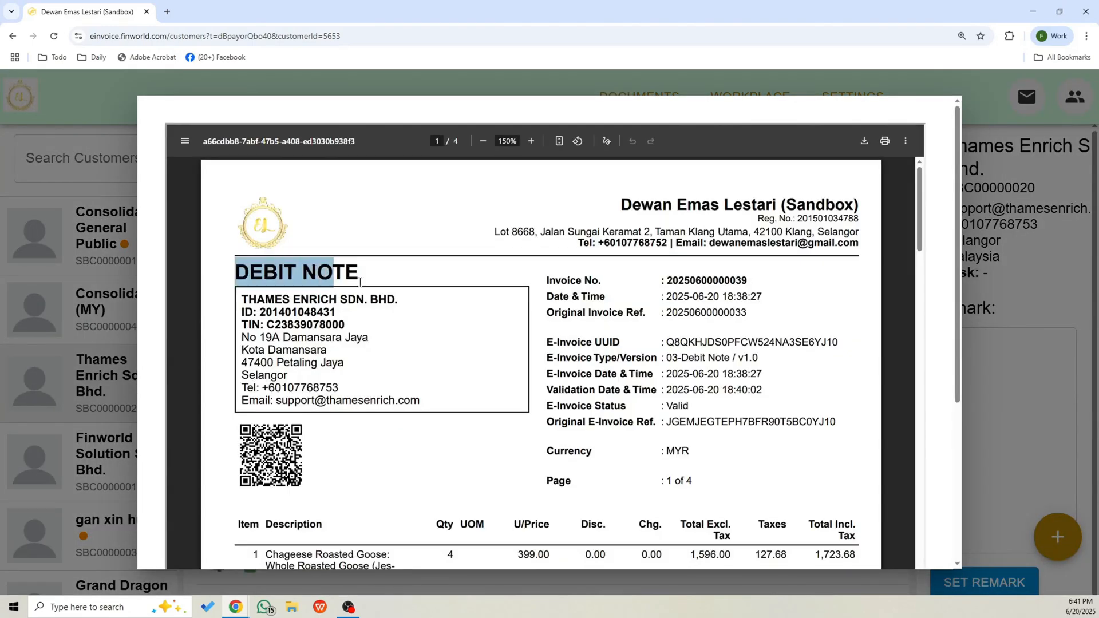
pyautogui.scroll(-2, 679, 393)
pyautogui.doubleClick(670, 294)
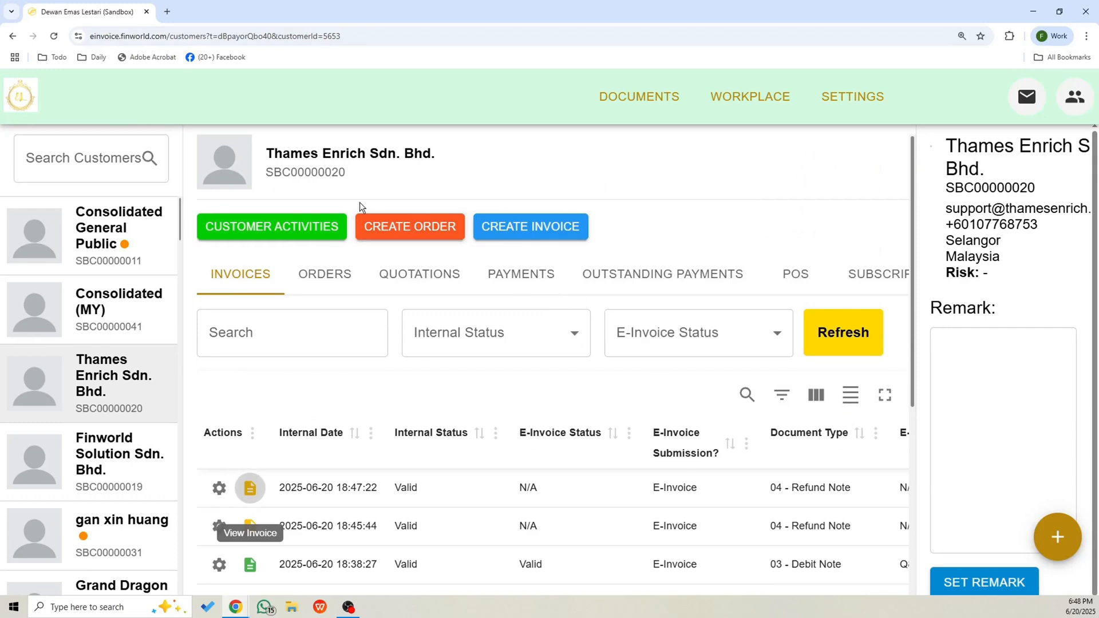
pyautogui.click(422, 230)
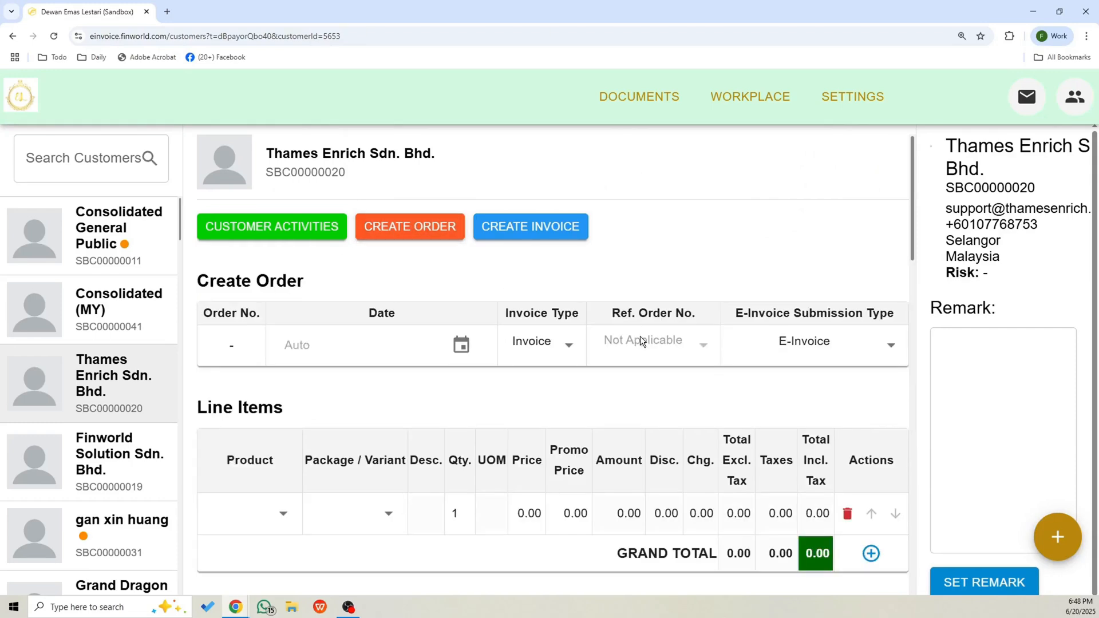
pyautogui.click(564, 347)
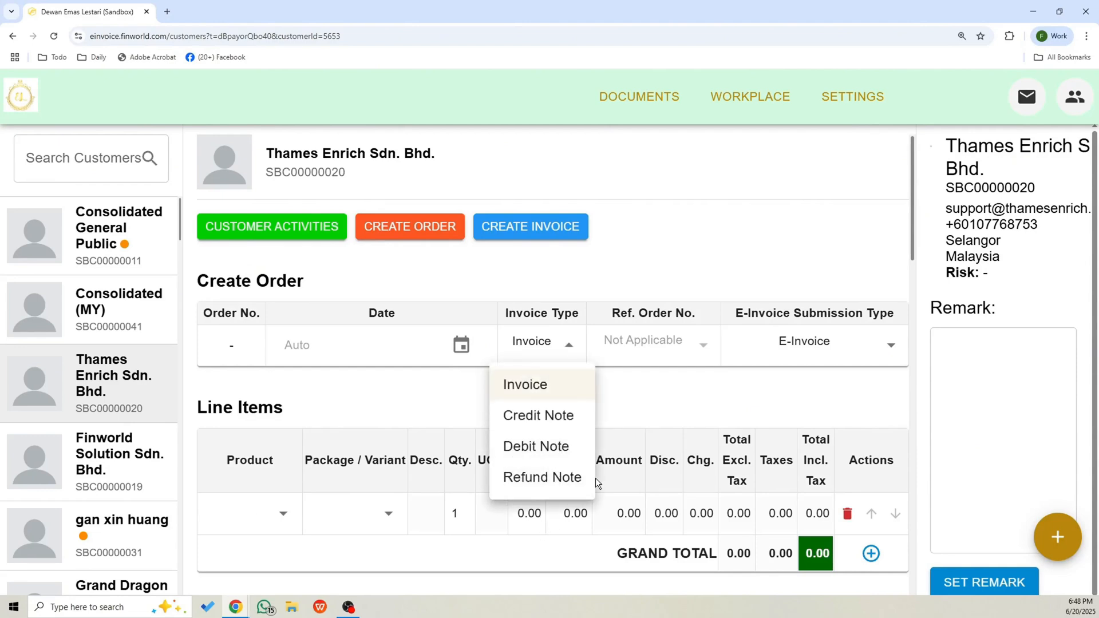
pyautogui.click(581, 487)
pyautogui.click(713, 345)
pyautogui.scroll(-6, 705, 427)
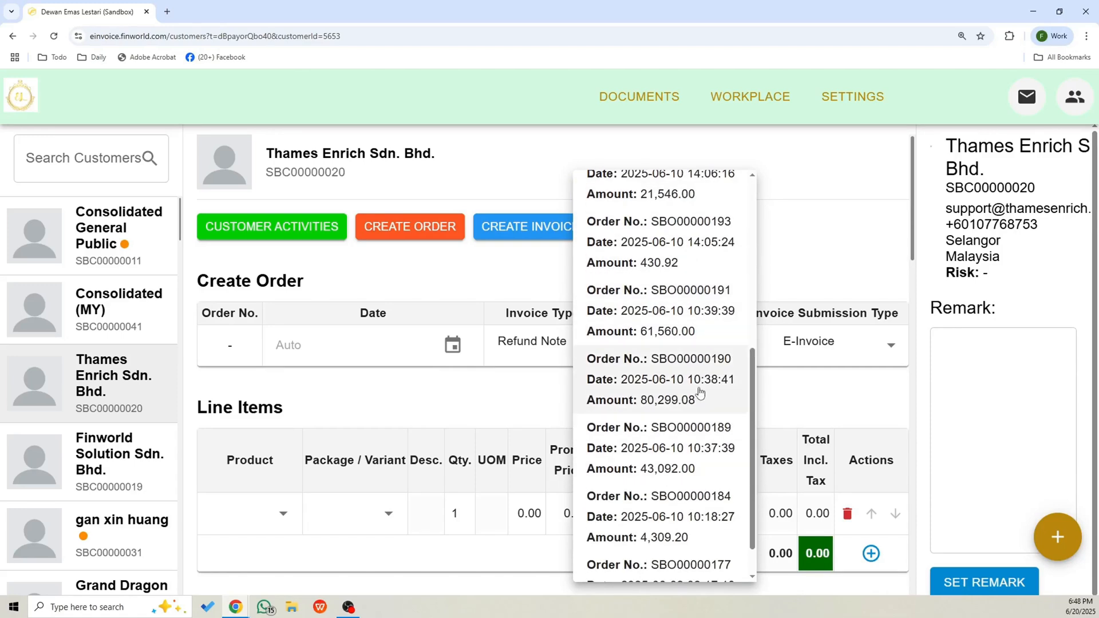
pyautogui.click(660, 392)
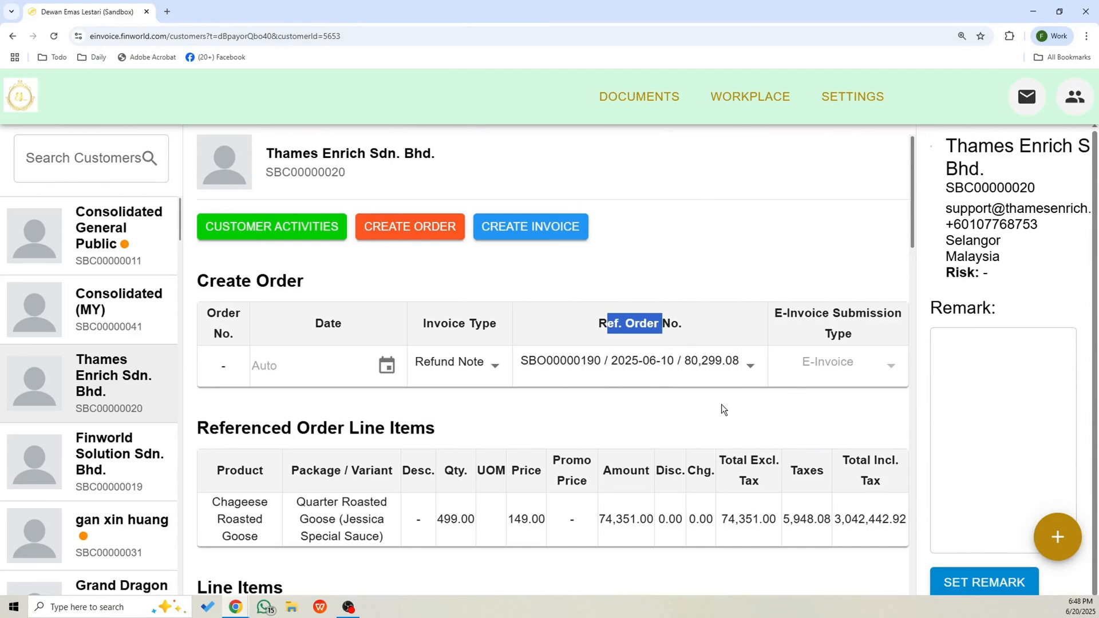
# Check the quantity of the Chageese Roasted Goose line item and create the refund note order.
pyautogui.scroll(-8, 730, 407)
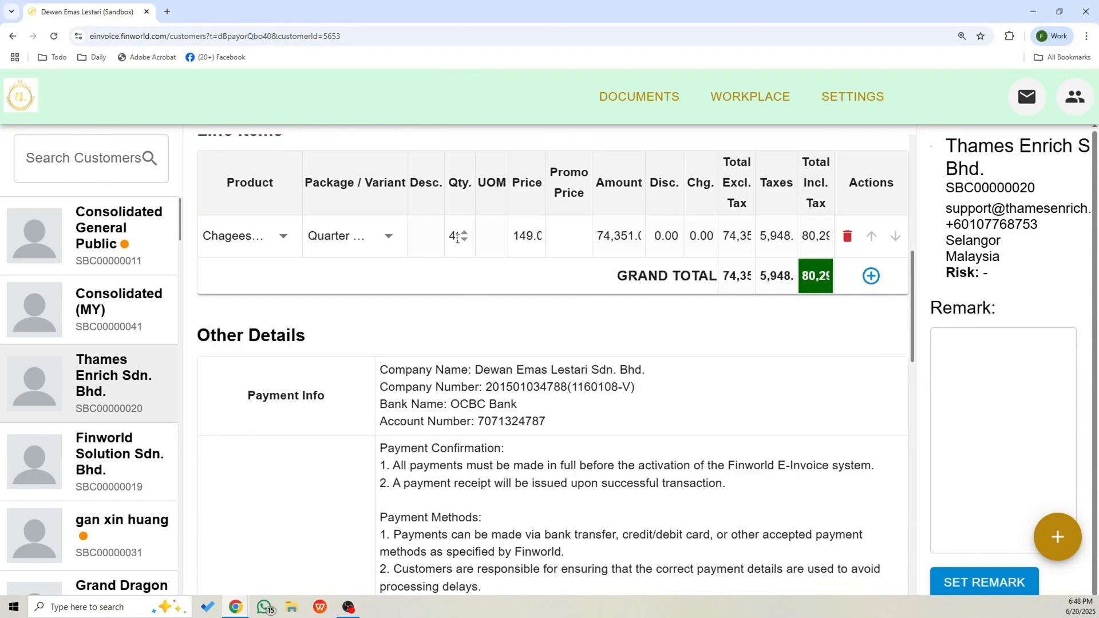
pyautogui.doubleClick(458, 240)
pyautogui.click(449, 237)
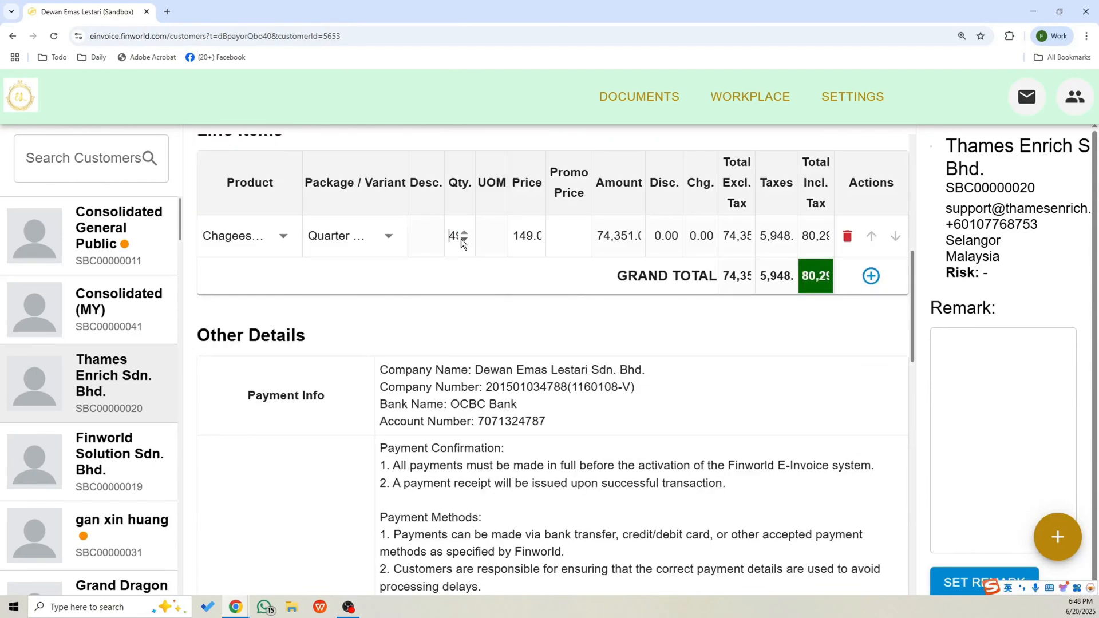
pyautogui.press('Right')
pyautogui.press('Right')
pyautogui.click(469, 275)
pyautogui.scroll(-15, 476, 279)
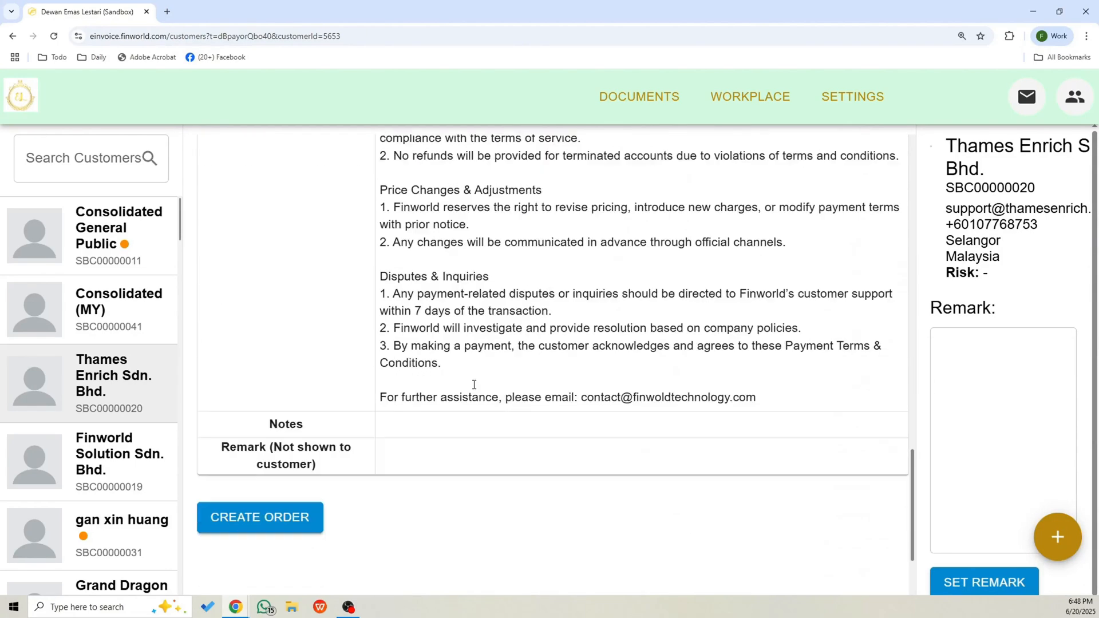
pyautogui.click(268, 390)
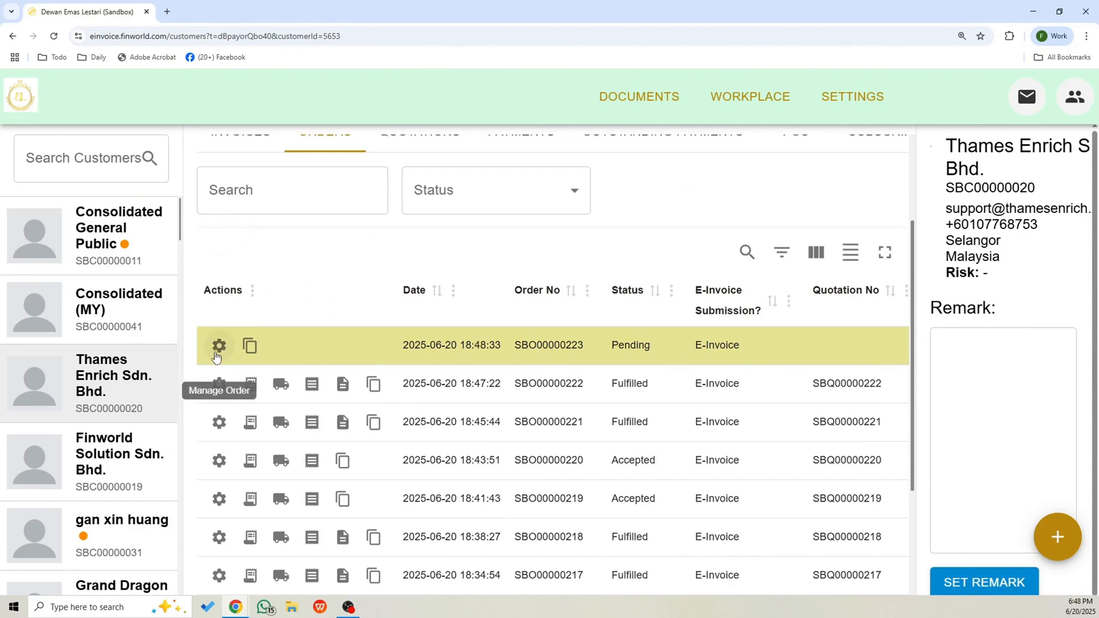
pyautogui.click(218, 352)
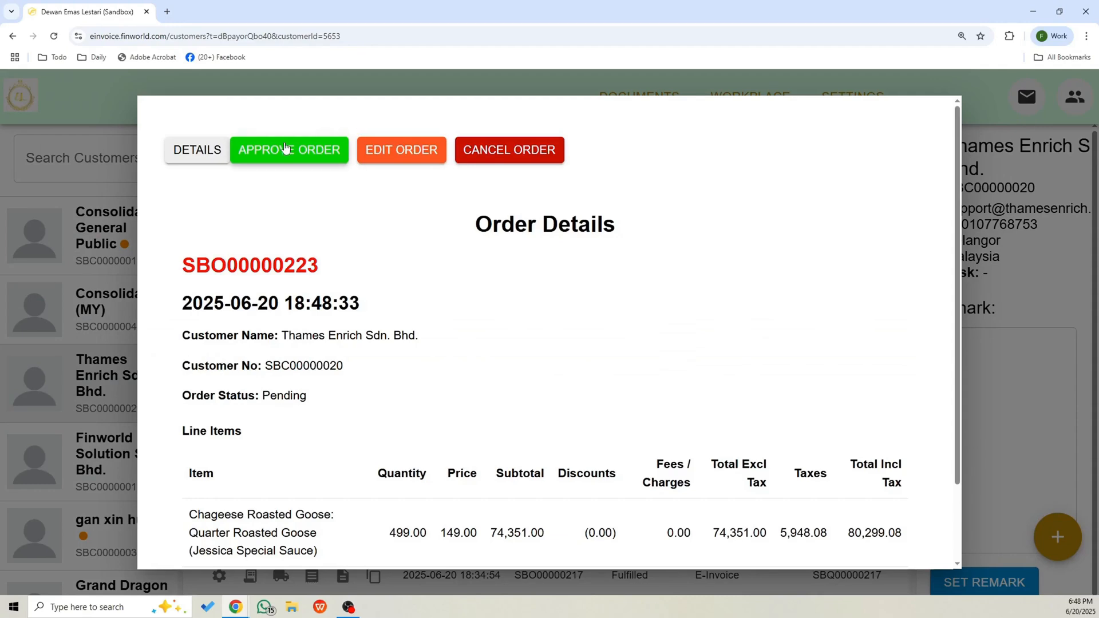
pyautogui.click(306, 148)
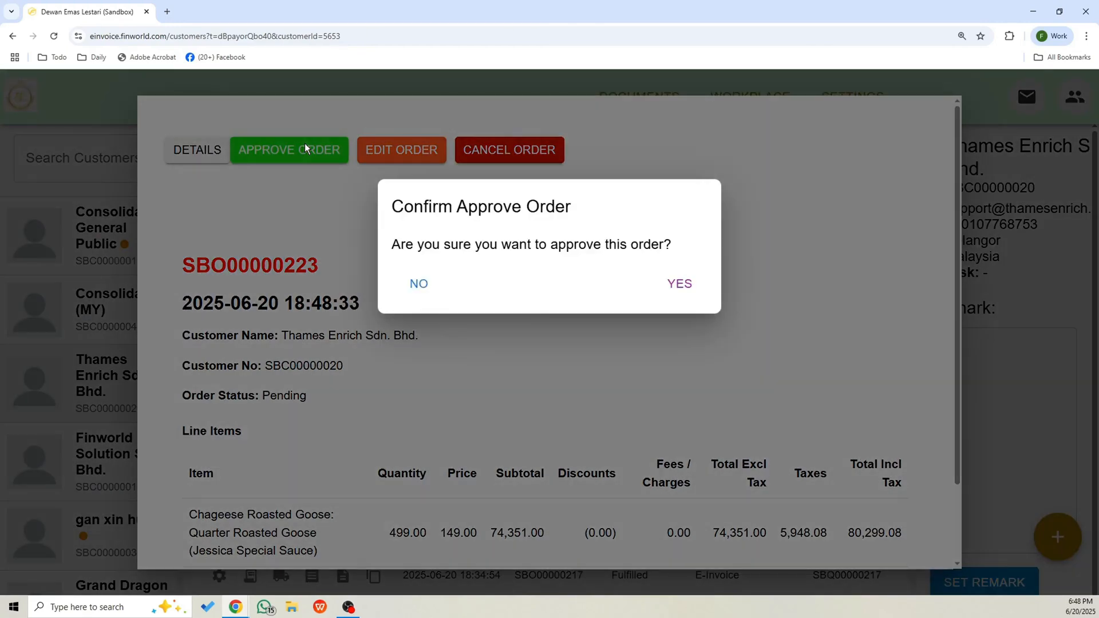
pyautogui.click(689, 291)
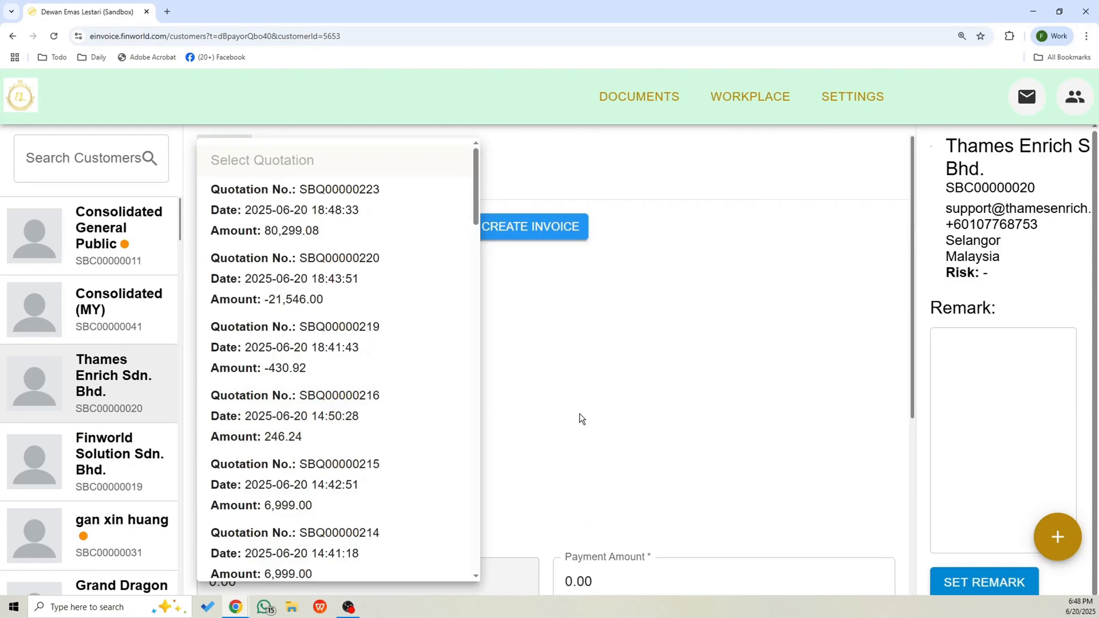
pyautogui.click(692, 326)
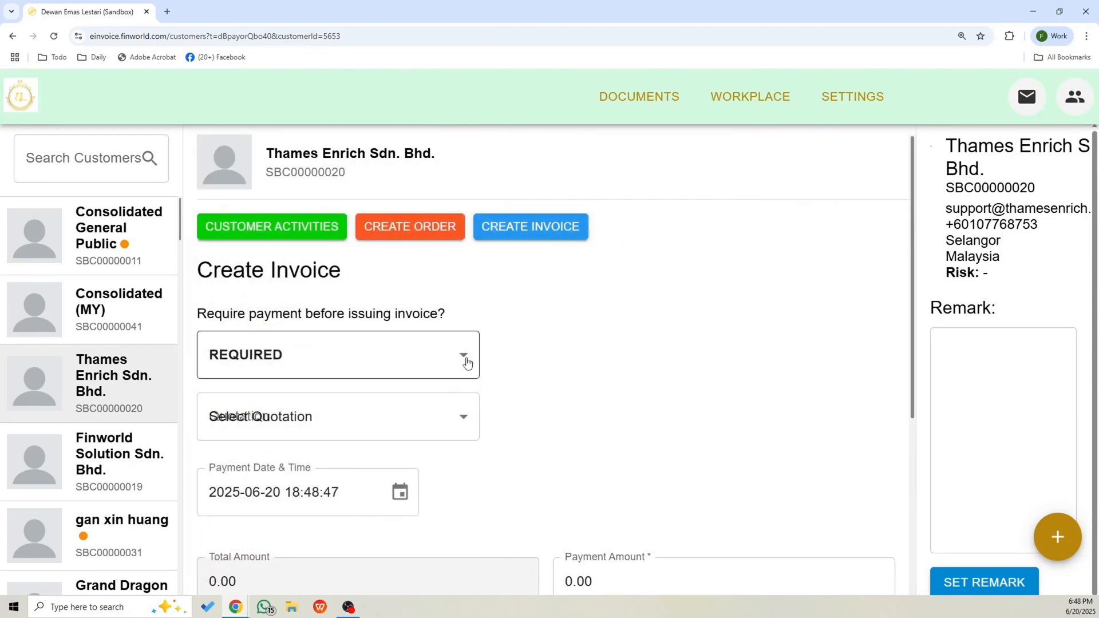
pyautogui.scroll(-2, 453, 344)
pyautogui.click(467, 314)
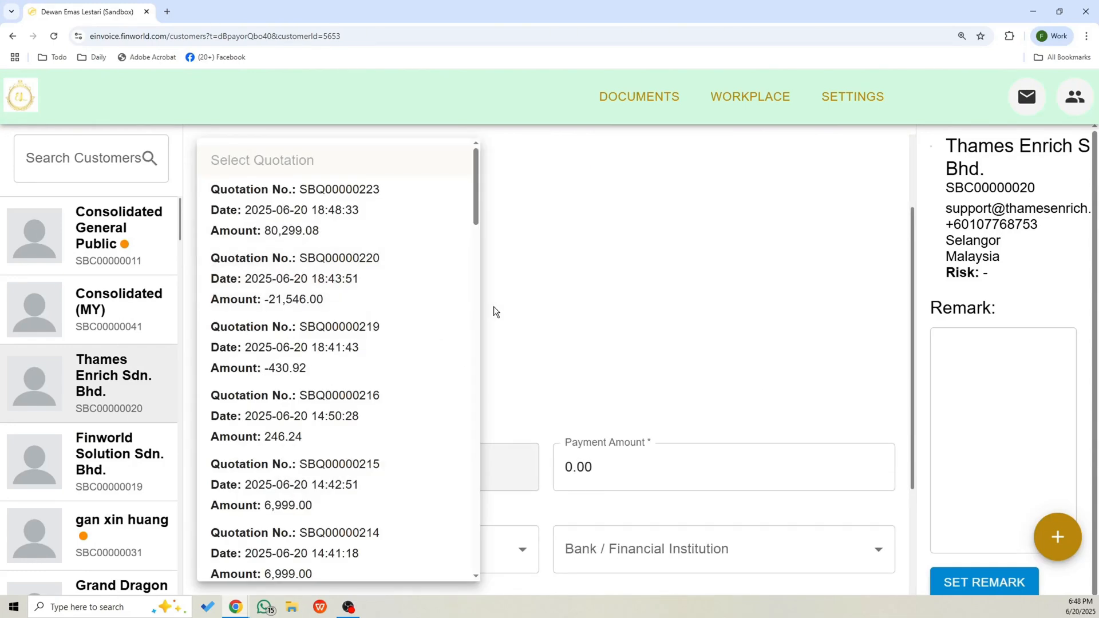
pyautogui.click(348, 230)
pyautogui.click(589, 300)
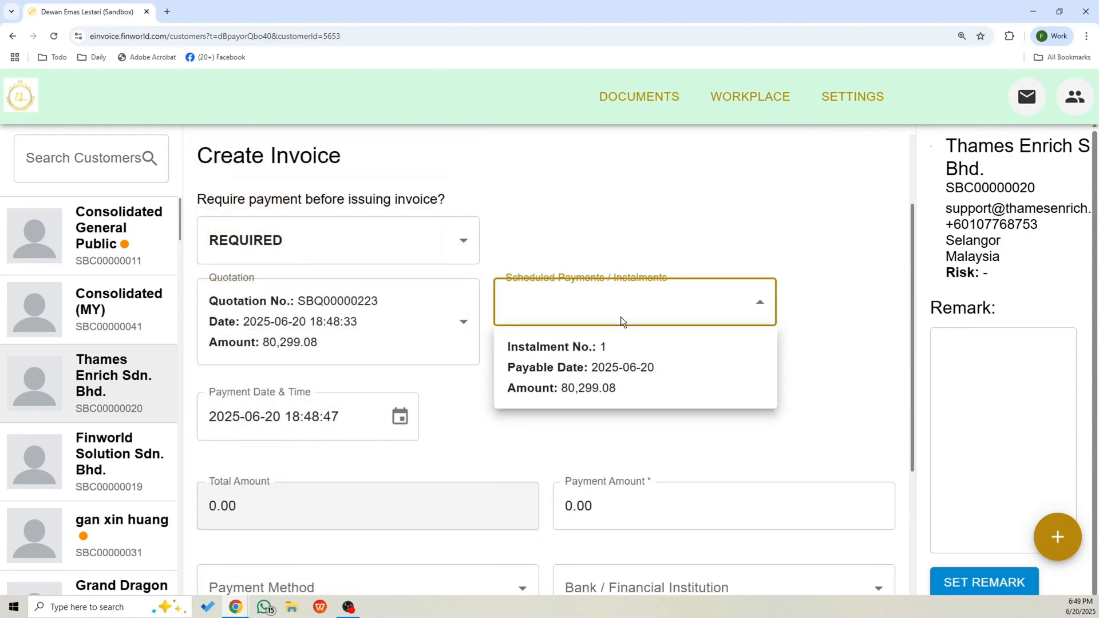
pyautogui.click(658, 389)
# Set the payment method to Cash and the financial institution to Cash Deposit, and create the 80299.08 payment.
pyautogui.scroll(-5, 745, 410)
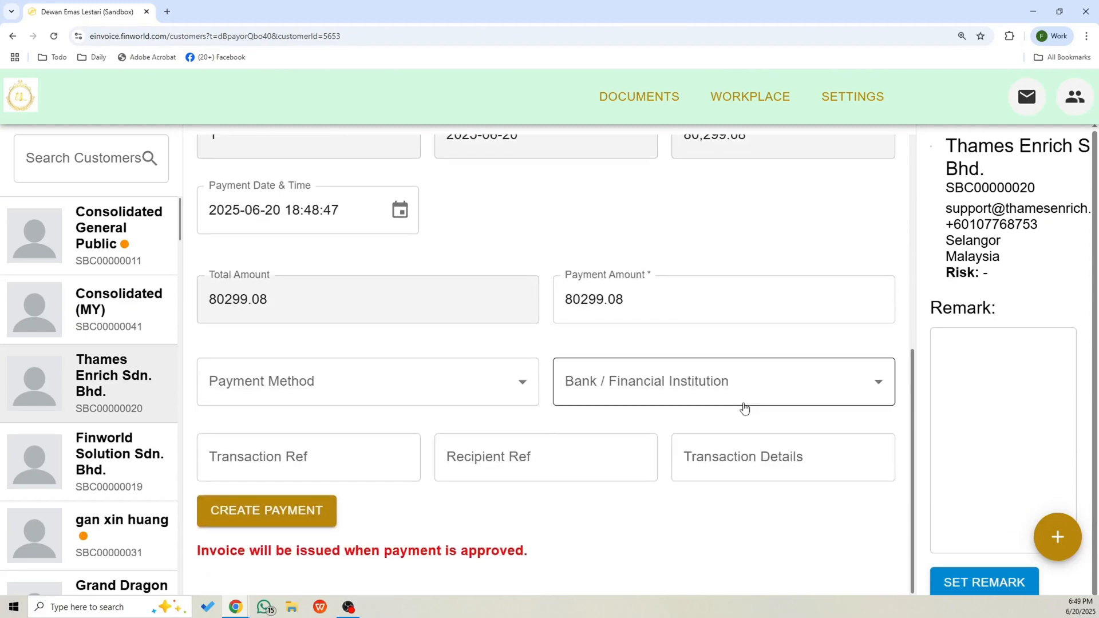
pyautogui.click(311, 388)
pyautogui.click(302, 375)
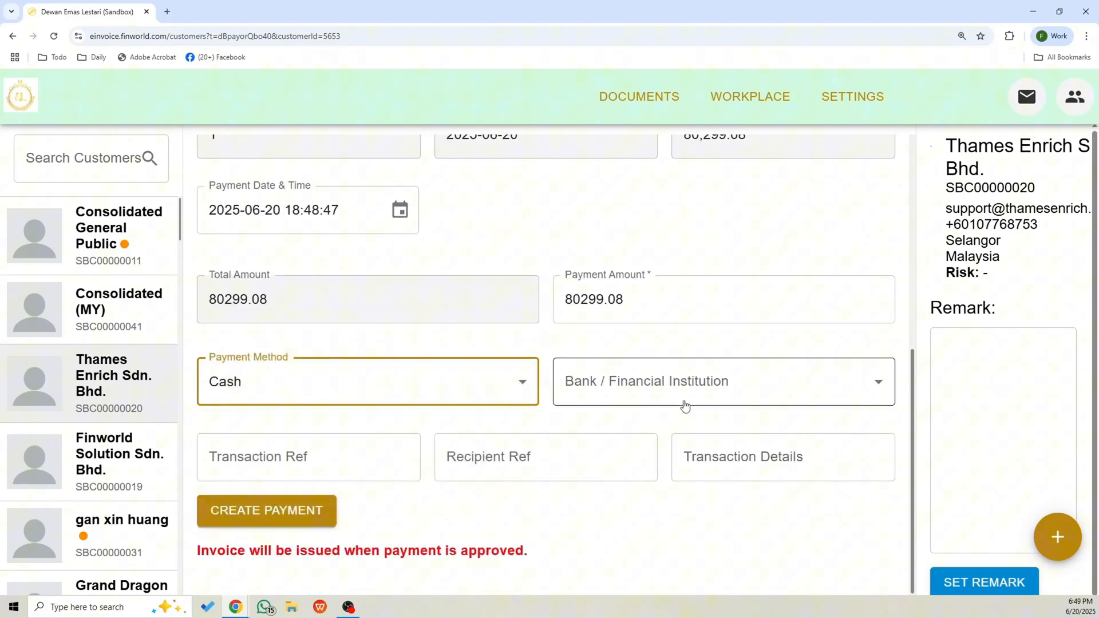
pyautogui.click(684, 398)
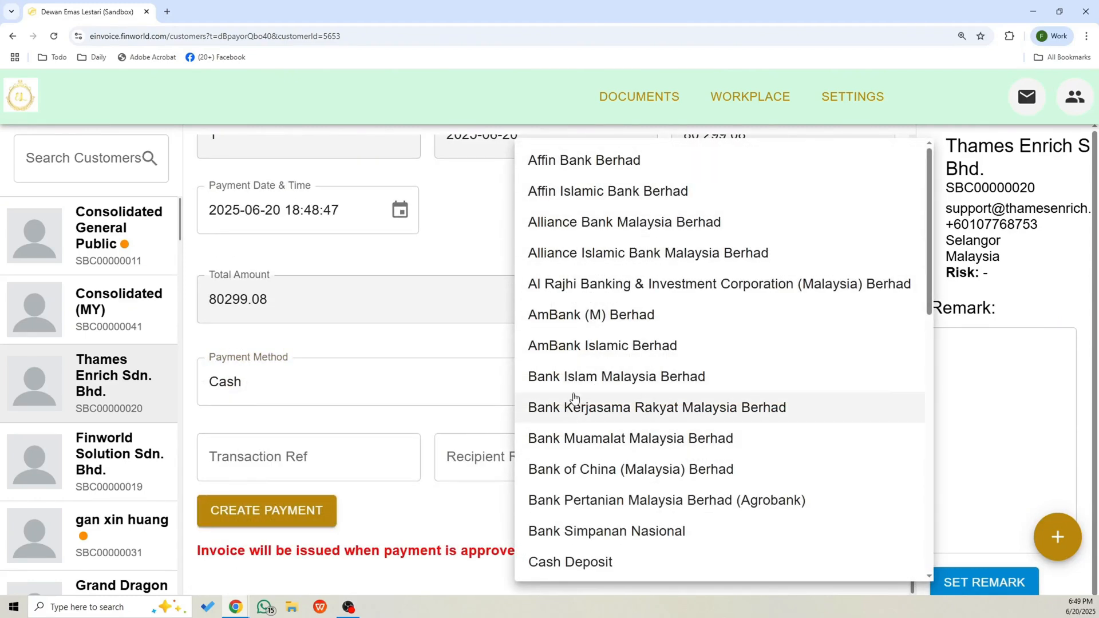
pyautogui.click(550, 562)
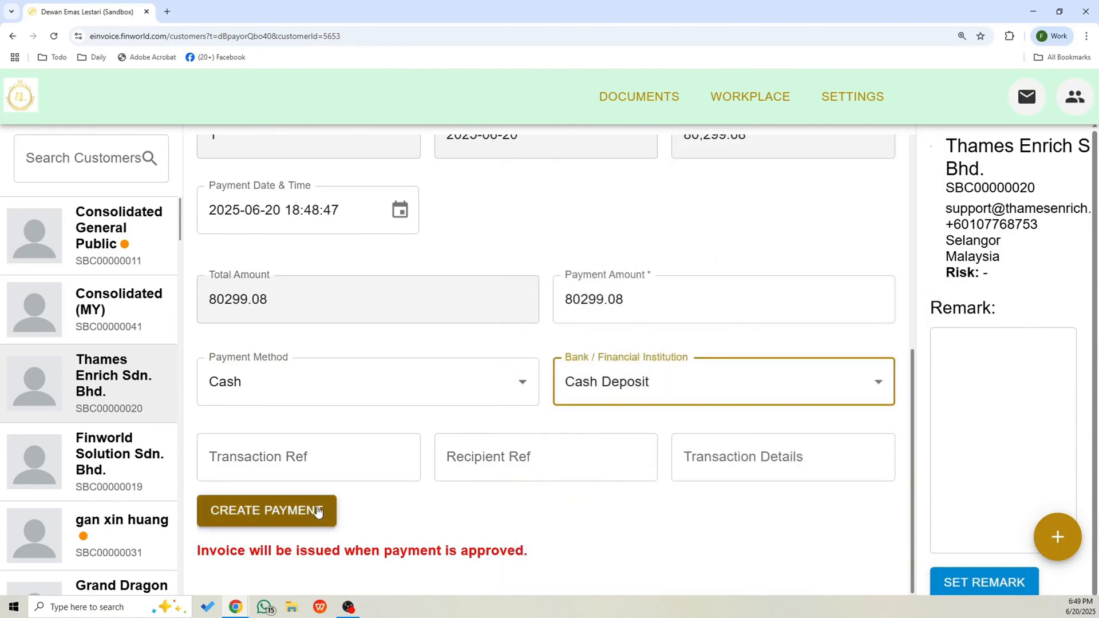
pyautogui.click(309, 510)
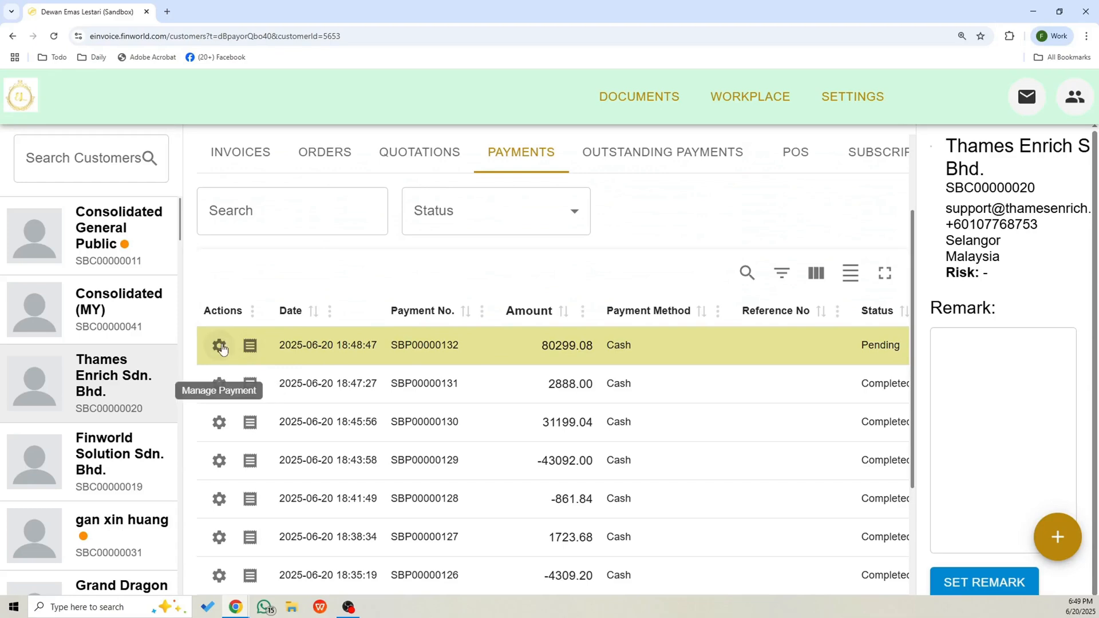
pyautogui.click(223, 351)
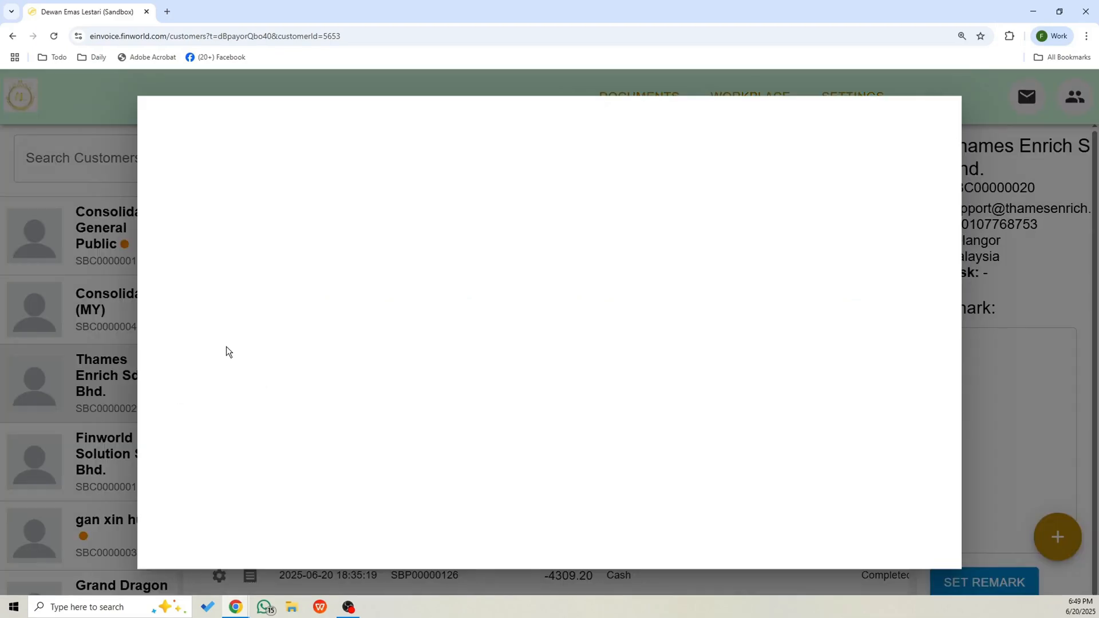
pyautogui.click(335, 159)
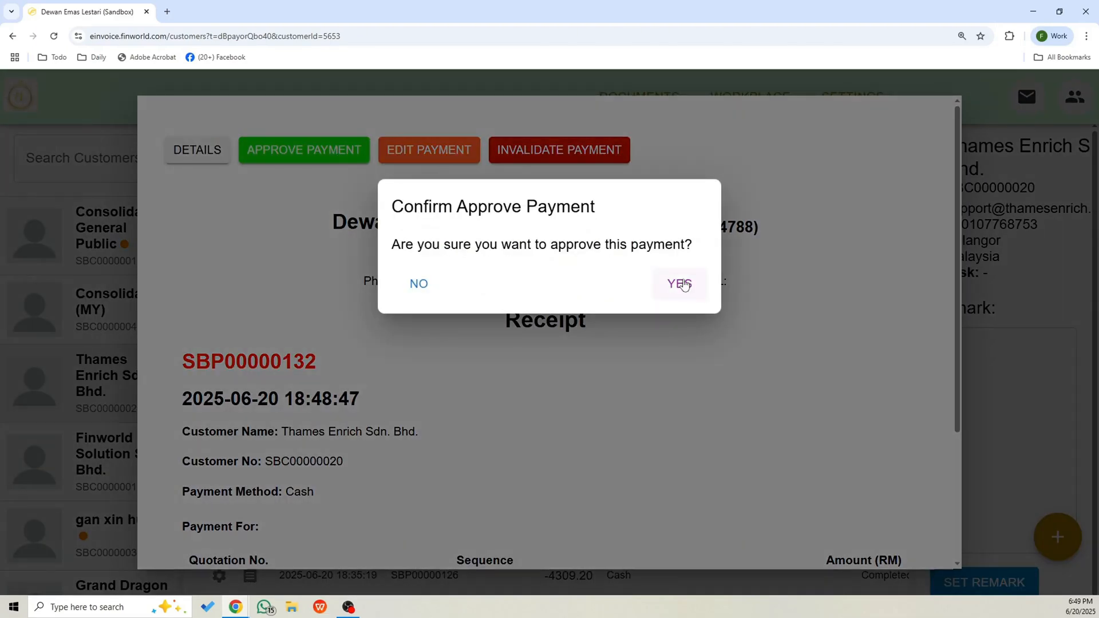
pyautogui.click(686, 284)
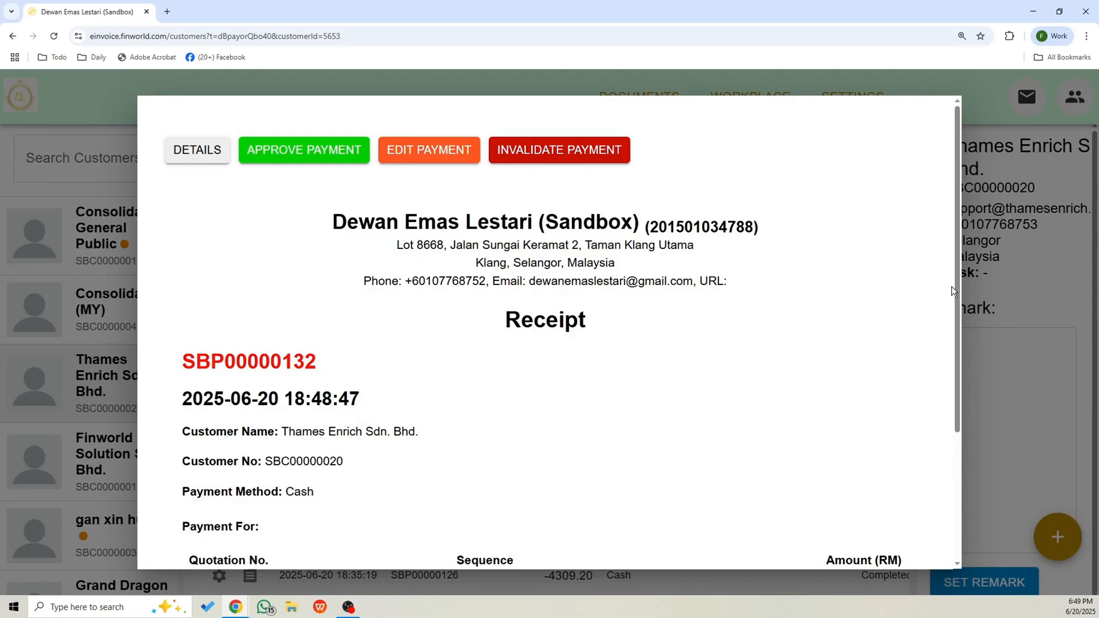
pyautogui.click(1029, 256)
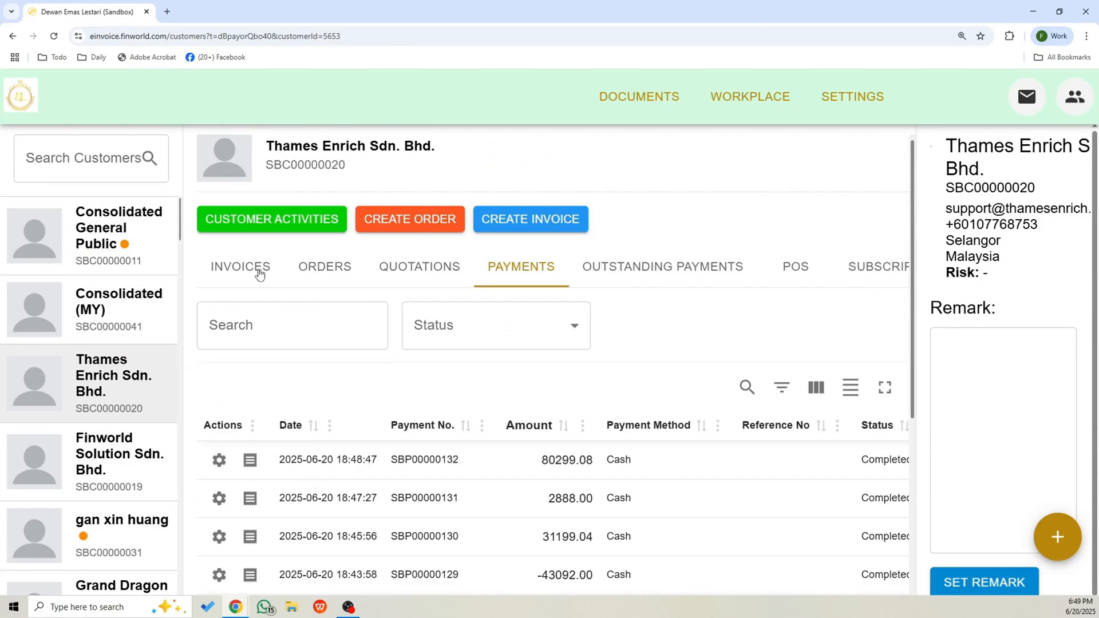
pyautogui.click(260, 274)
pyautogui.scroll(-2, 711, 522)
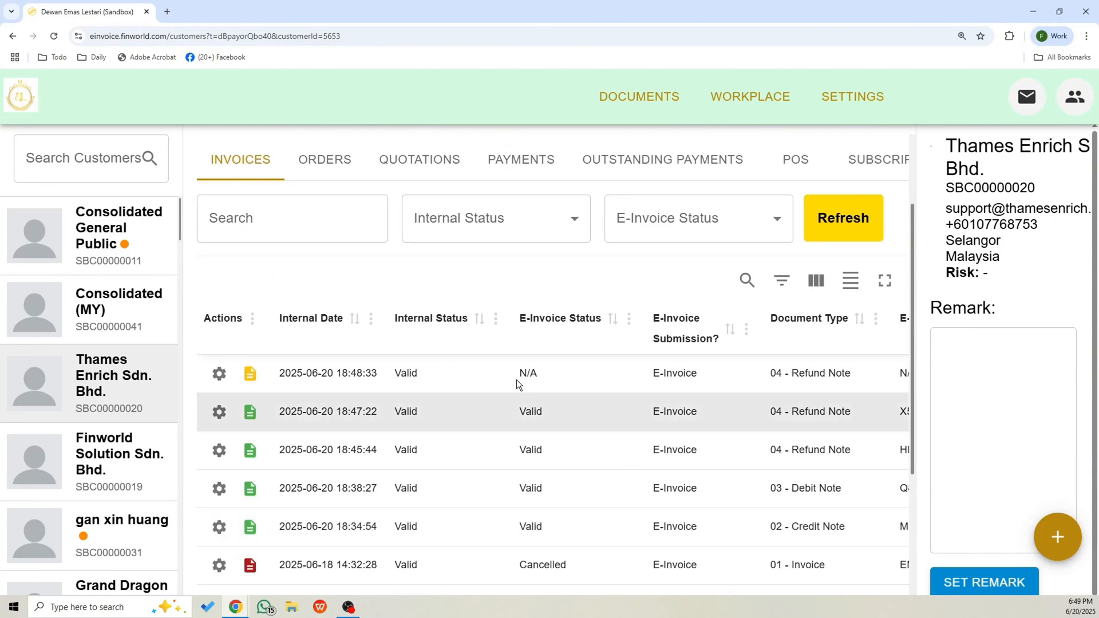
pyautogui.click(250, 375)
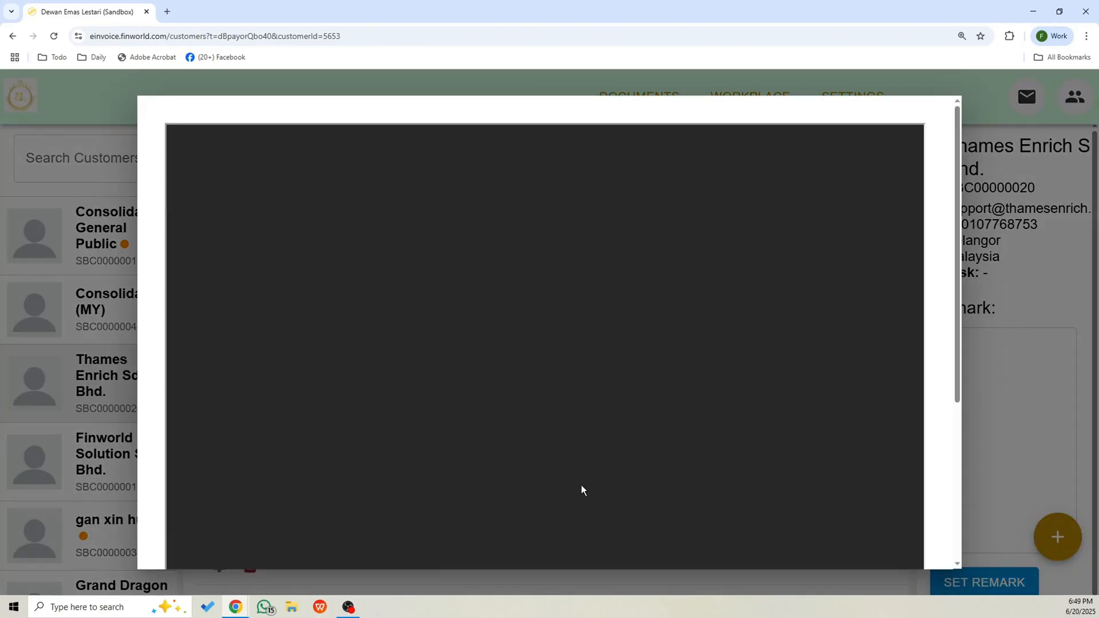
pyautogui.scroll(-4, 755, 439)
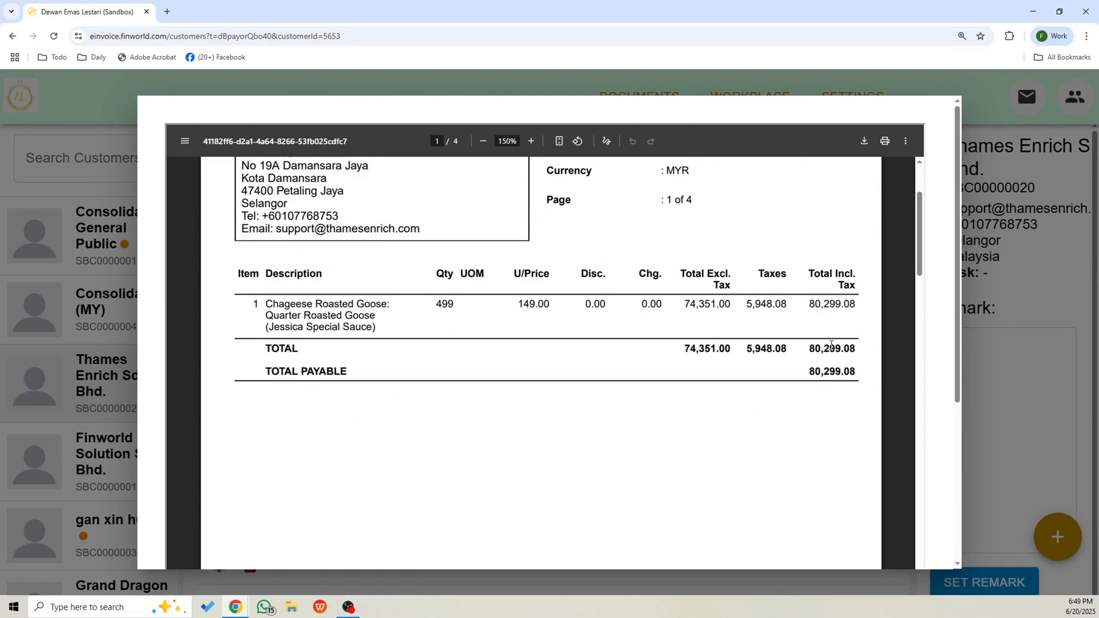
pyautogui.scroll(4, 741, 415)
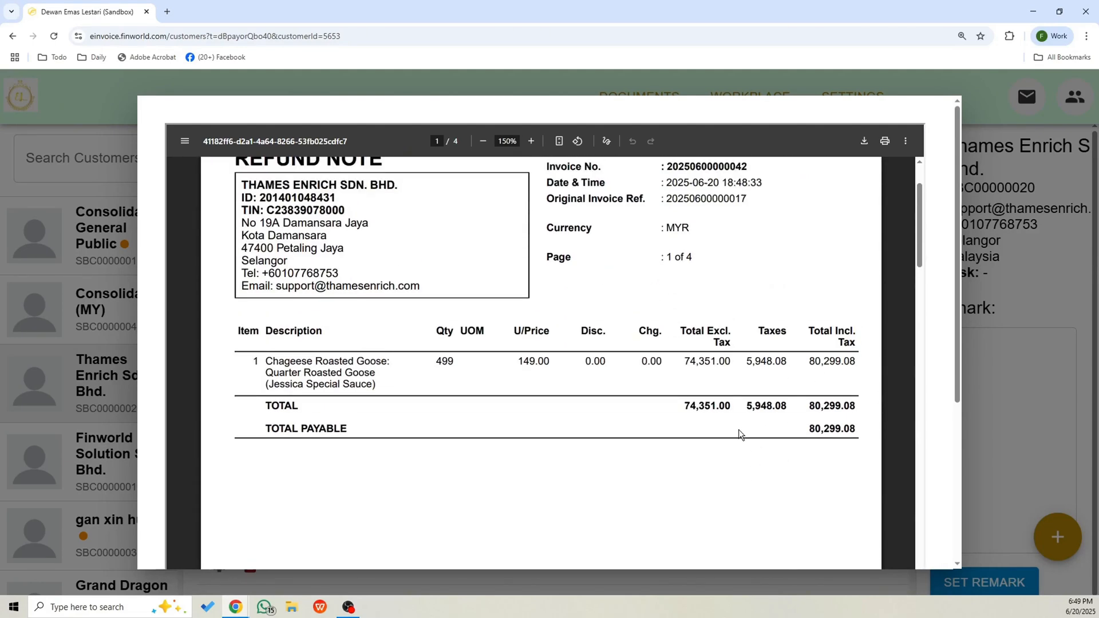
pyautogui.click(569, 588)
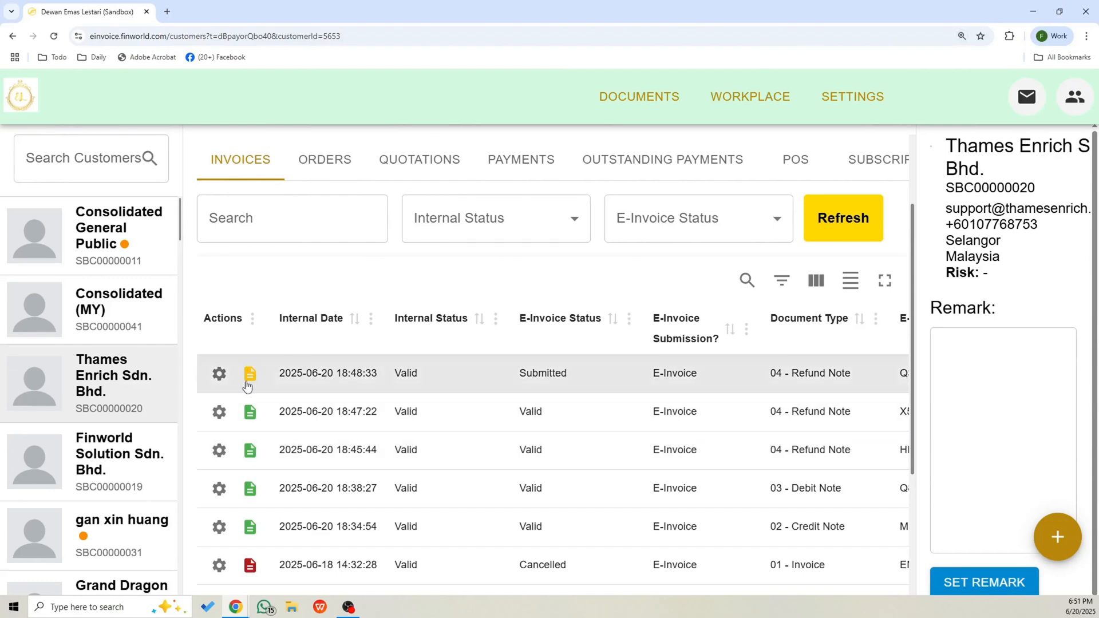
pyautogui.click(869, 234)
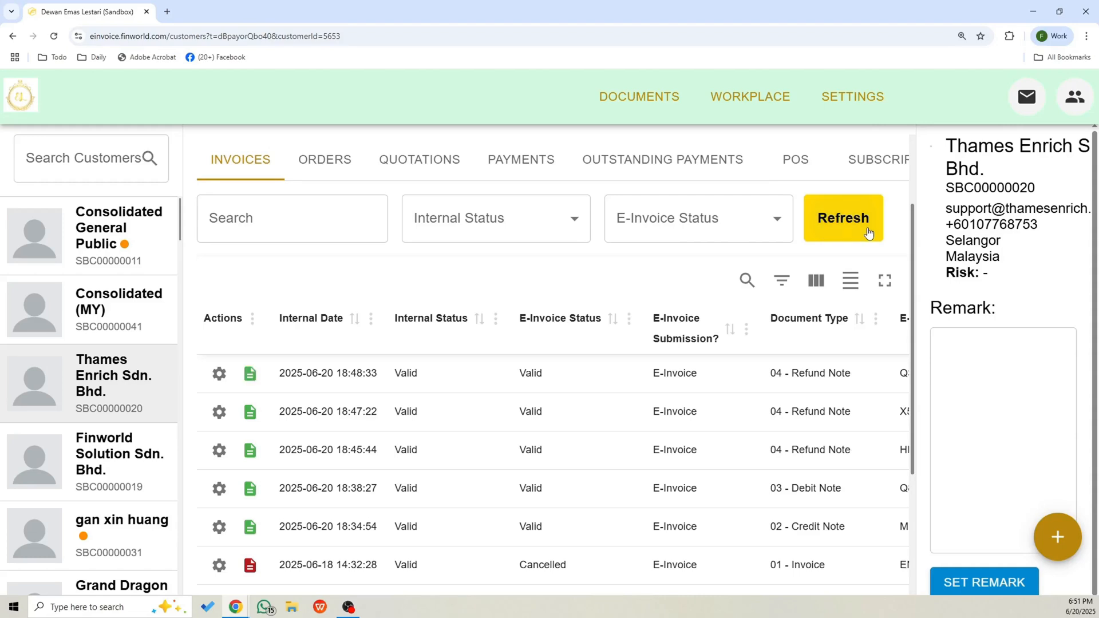
pyautogui.click(248, 383)
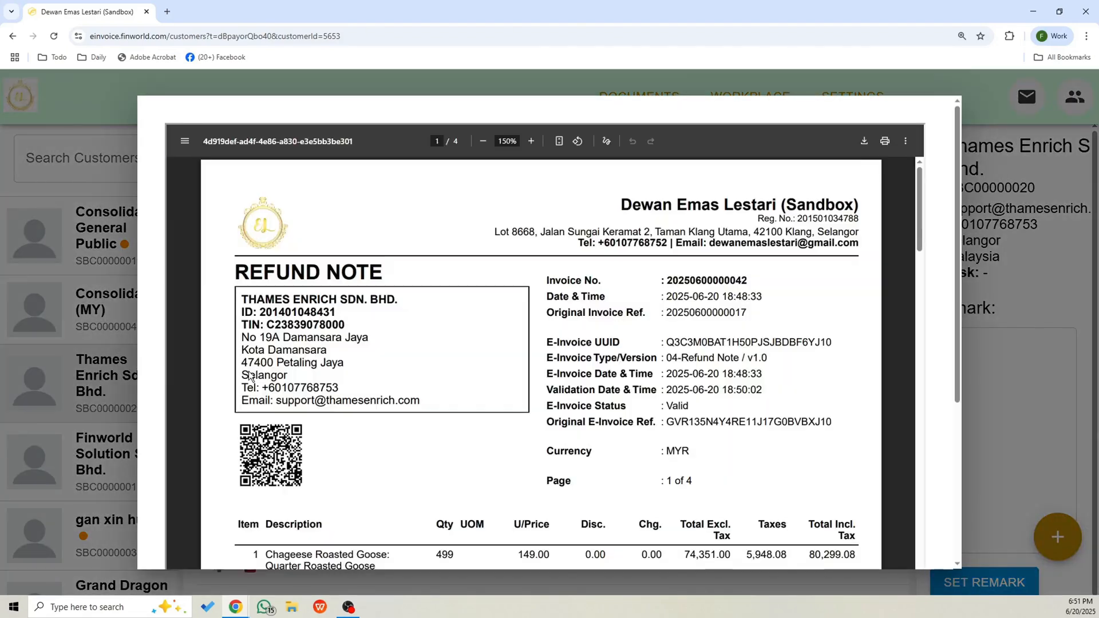
pyautogui.moveTo(250, 273); pyautogui.dragTo(385, 279)
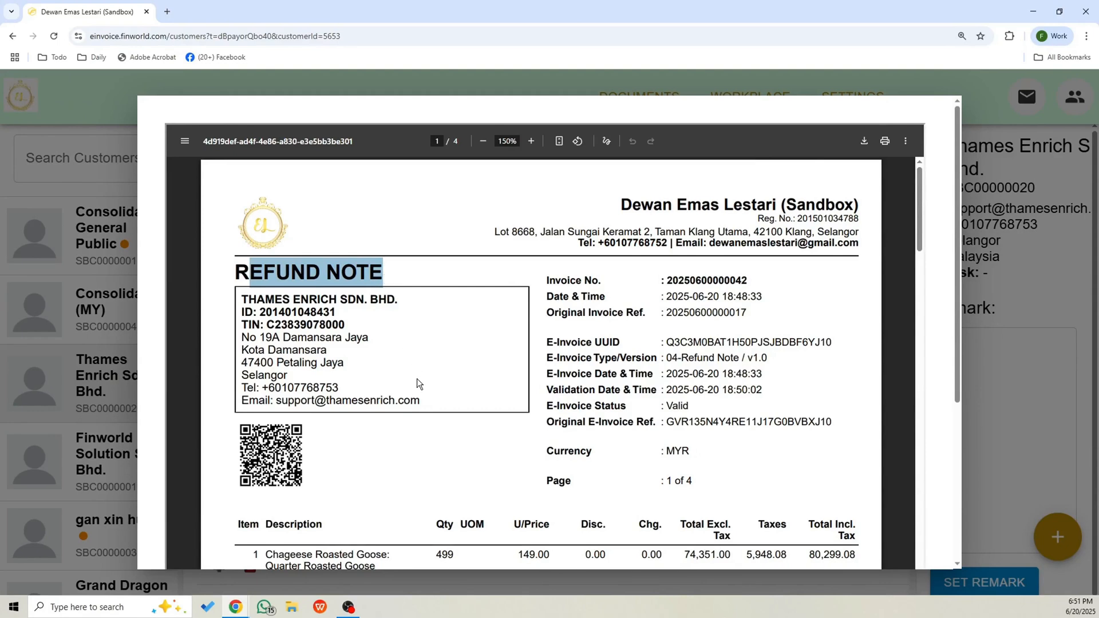
pyautogui.scroll(-2, 251, 452)
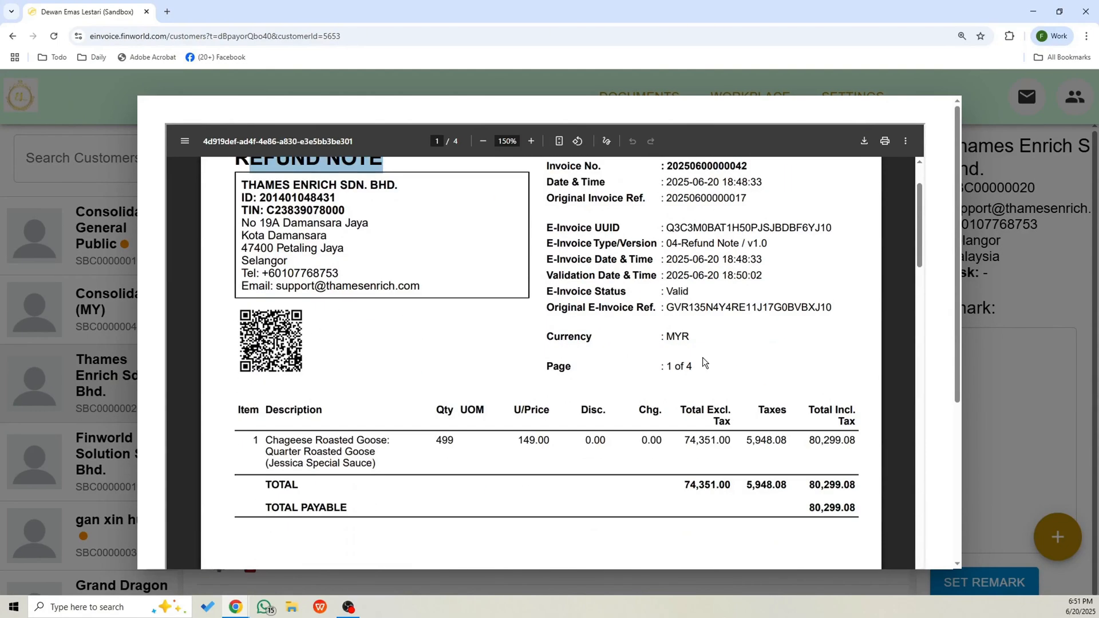
pyautogui.moveTo(565, 292); pyautogui.dragTo(698, 292)
pyautogui.click(667, 290)
pyautogui.click(1021, 250)
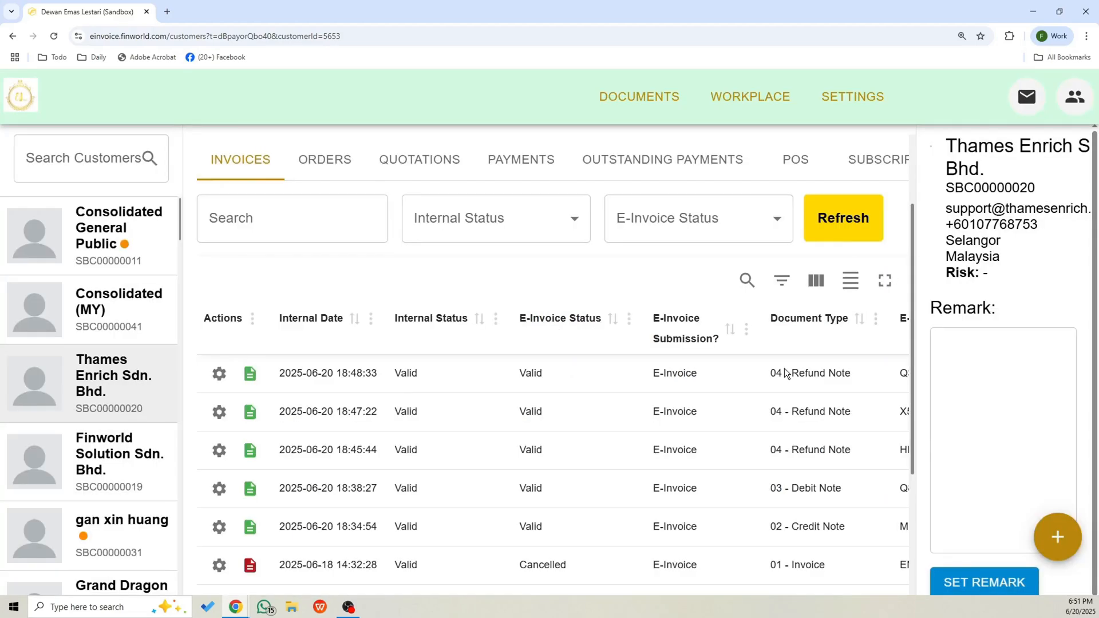
pyautogui.scroll(2, 730, 481)
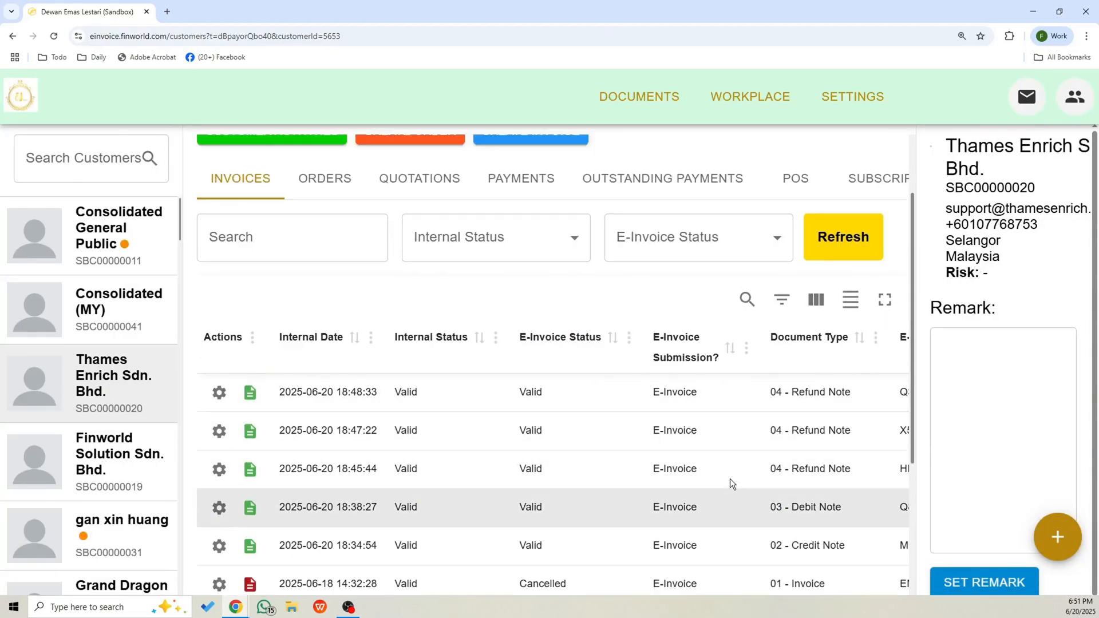